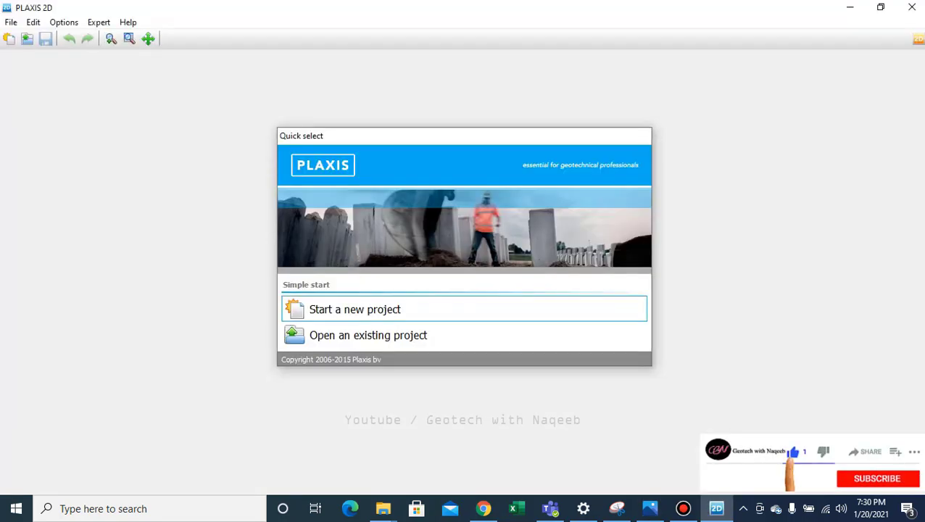
# - Start a new project and title it "slope"
pyautogui.press('Return')
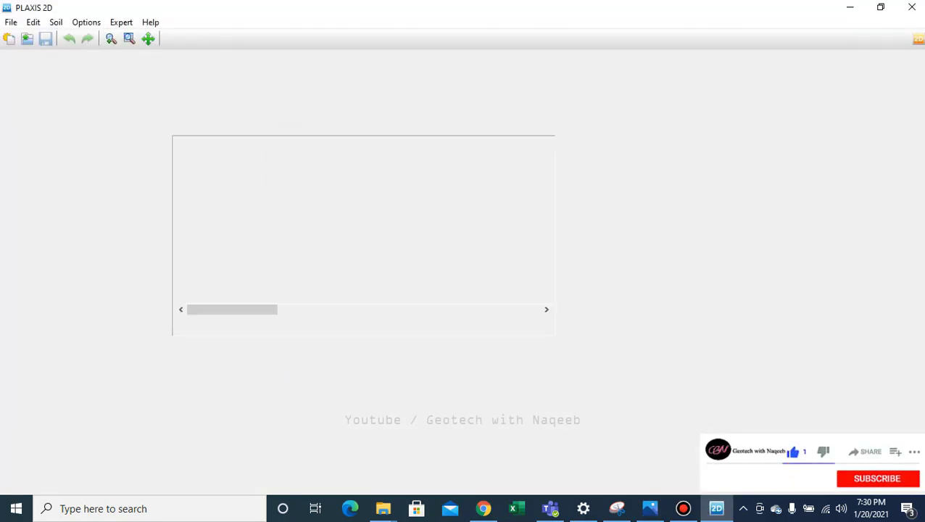
pyautogui.write('s')
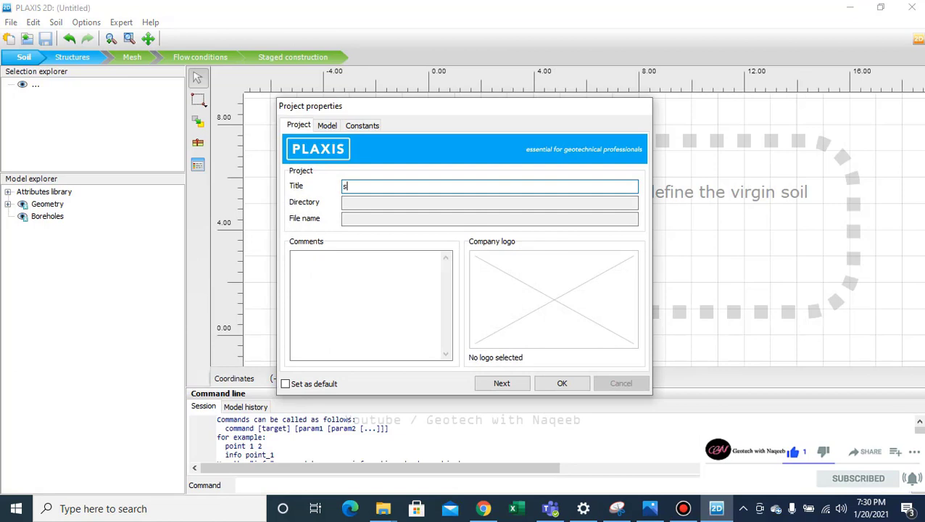
pyautogui.write('lope')
# - Set the model contour to x max 40 m and y max 14 m and accept the project properties
pyautogui.click(327, 125)
pyautogui.moveTo(485, 113); pyautogui.dragTo(495, 156)
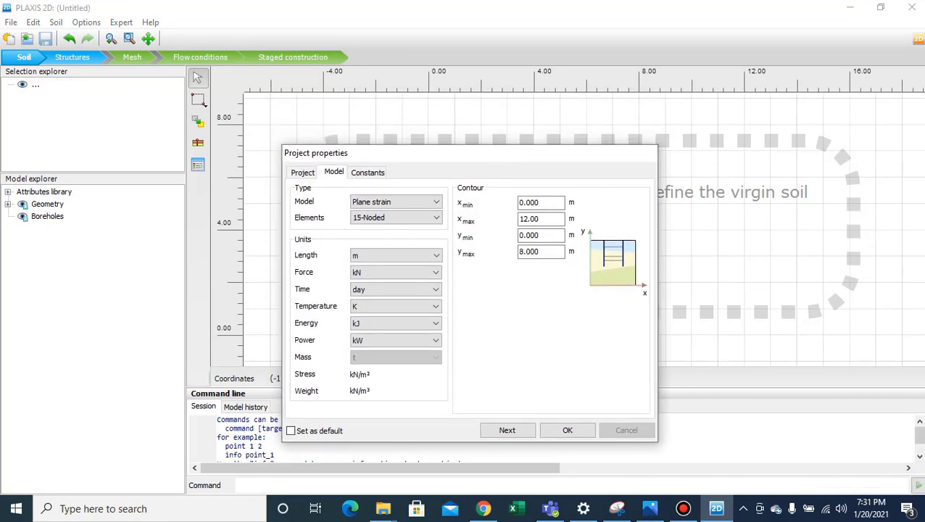
pyautogui.press('Tab')
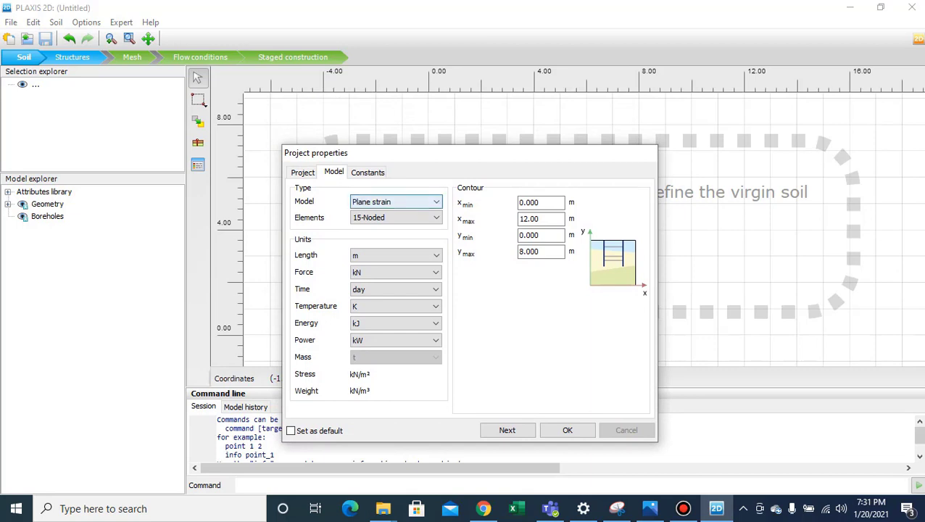
pyautogui.press('Tab')
pyautogui.press('Tab')
pyautogui.press('Tab')
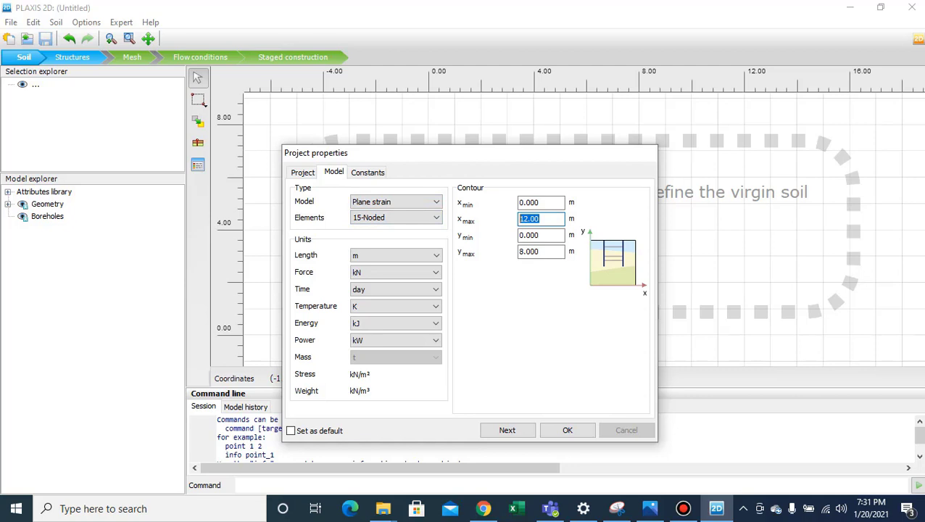
pyautogui.write('40')
pyautogui.press('Tab')
pyautogui.press('Tab')
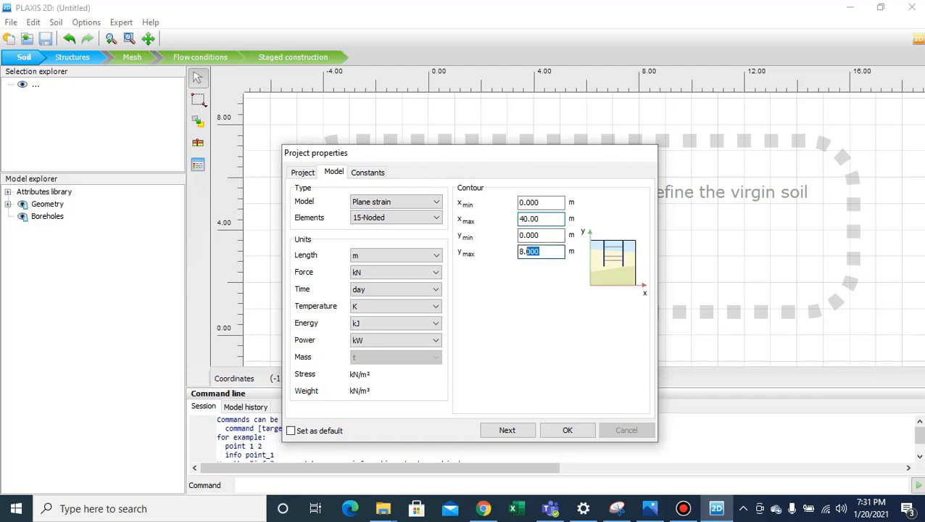
pyautogui.write('14')
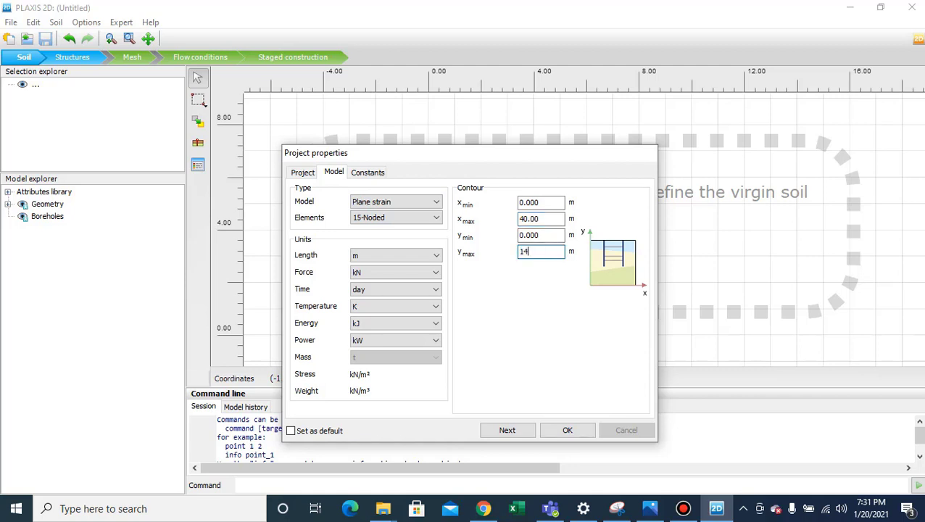
pyautogui.click(568, 430)
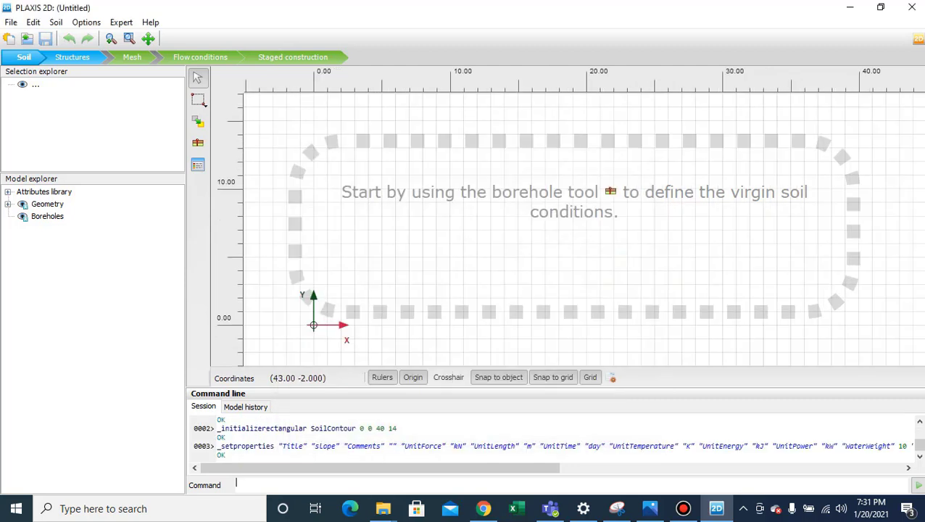
# - Following the slope drawing in Photos, create the lower layer's soil polygon through (0 0), (40 0), (40 4), (30 4), (20 9) and (0 9)
pyautogui.click(72, 56)
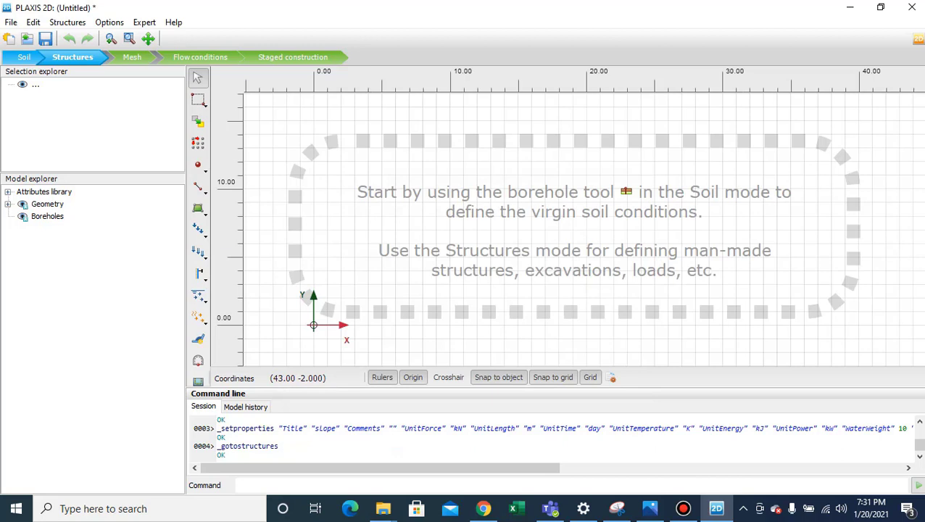
pyautogui.click(198, 209)
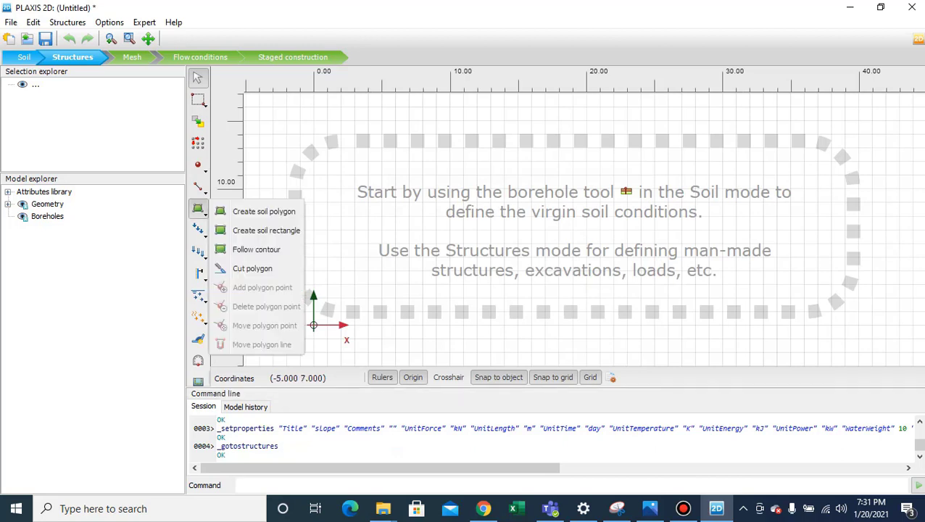
pyautogui.click(239, 209)
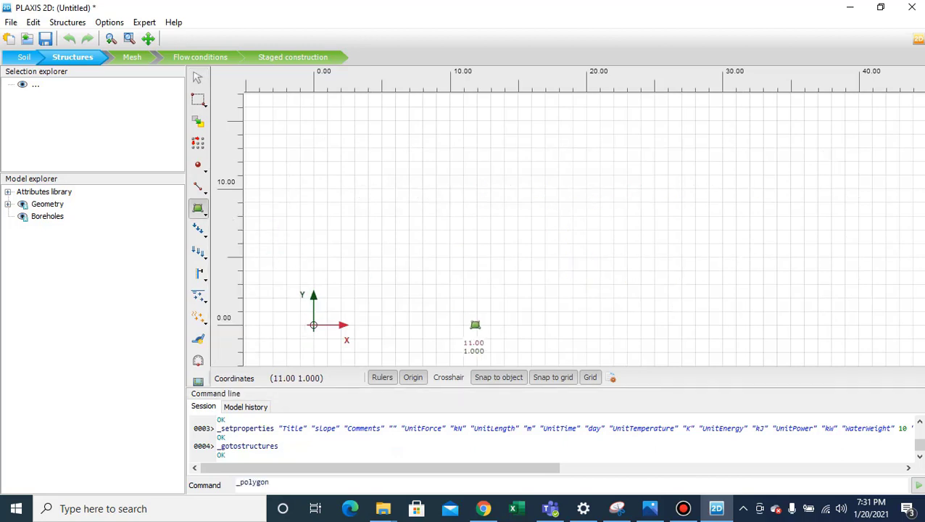
pyautogui.click(650, 508)
pyautogui.click(650, 508)
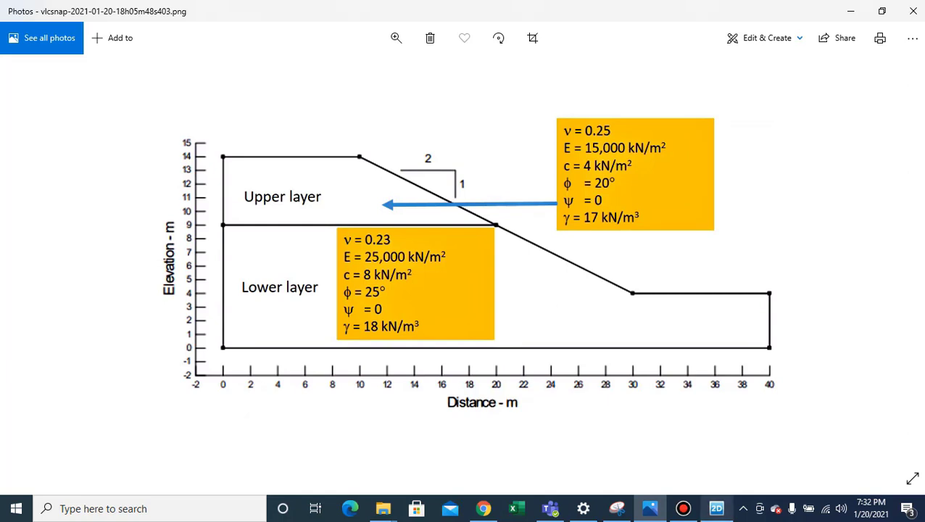
pyautogui.click(716, 508)
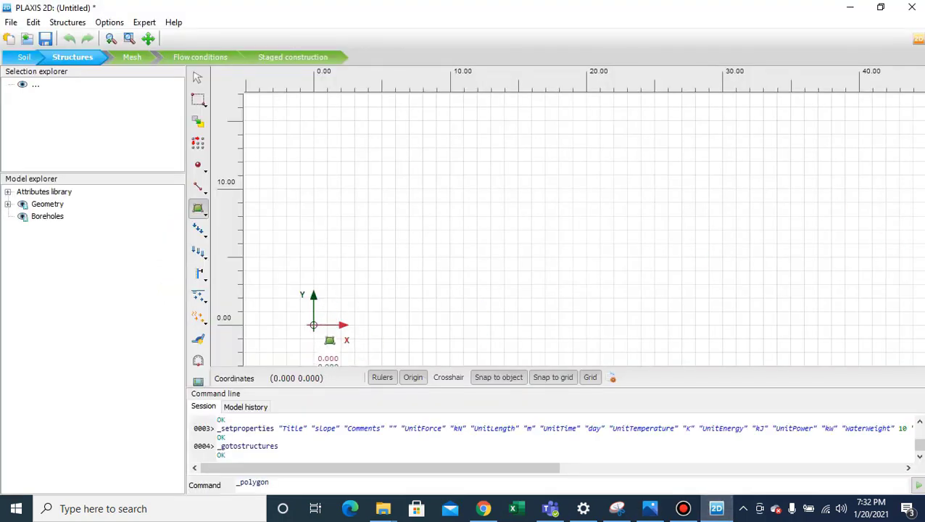
pyautogui.click(313, 325)
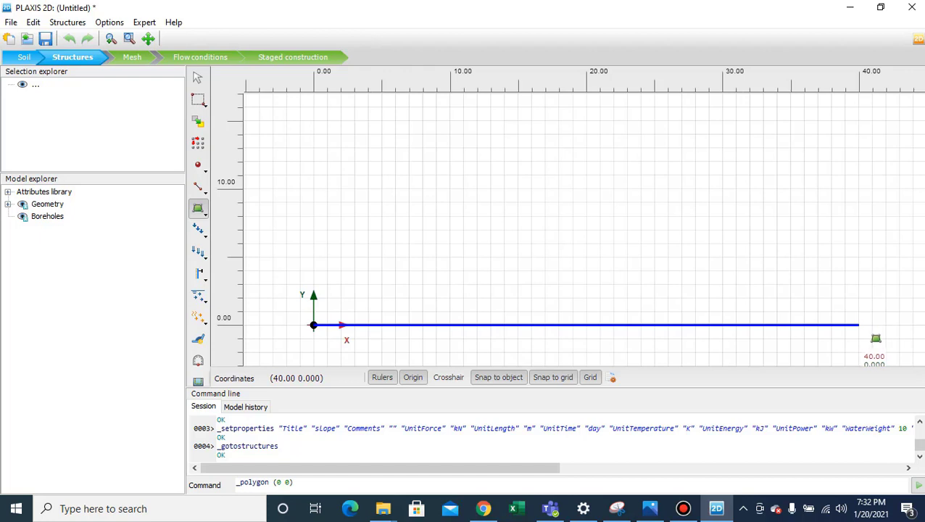
pyautogui.click(859, 326)
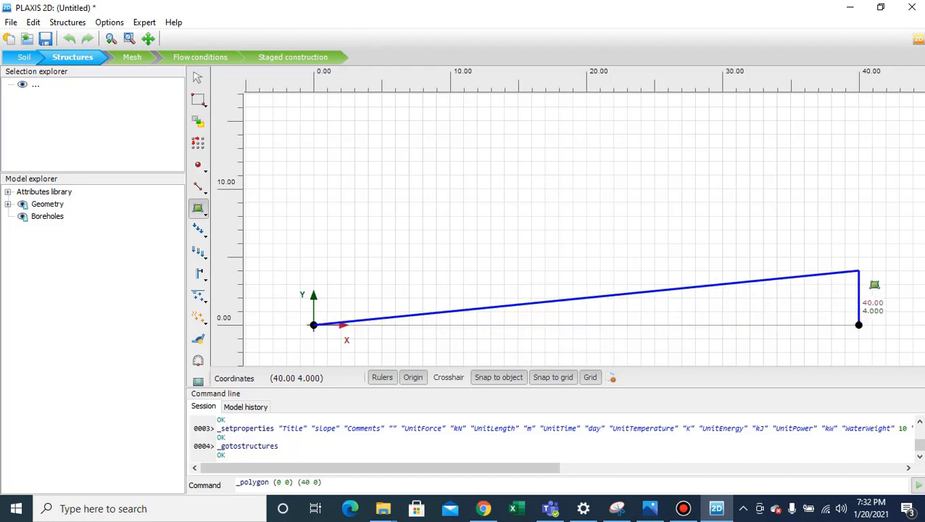
pyautogui.click(860, 271)
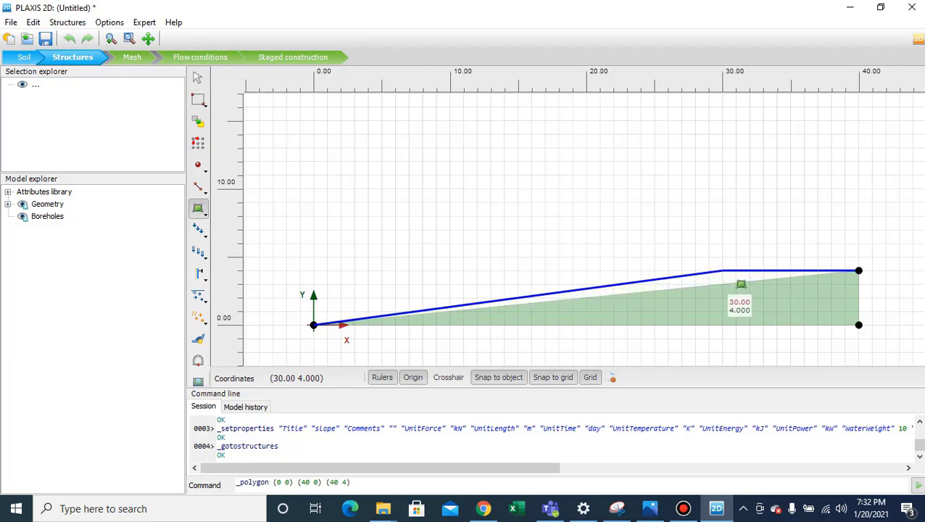
pyautogui.click(723, 271)
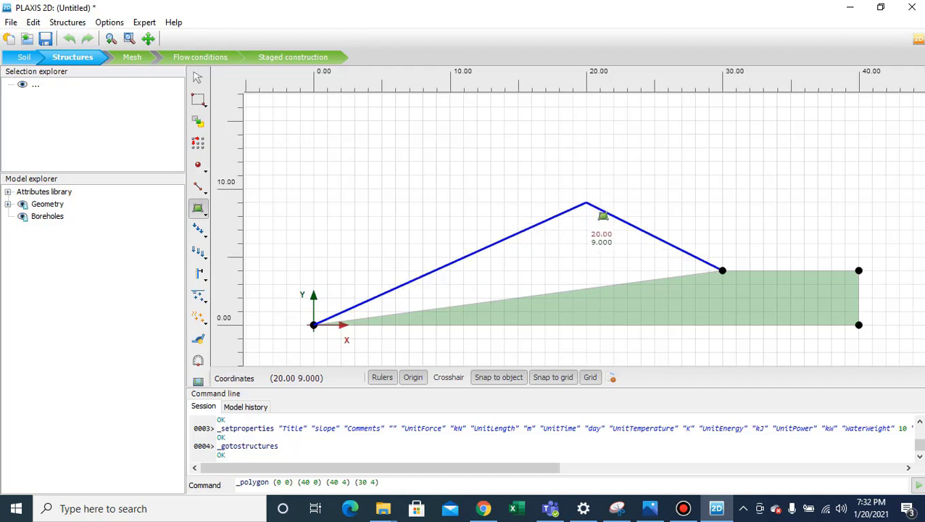
pyautogui.click(586, 204)
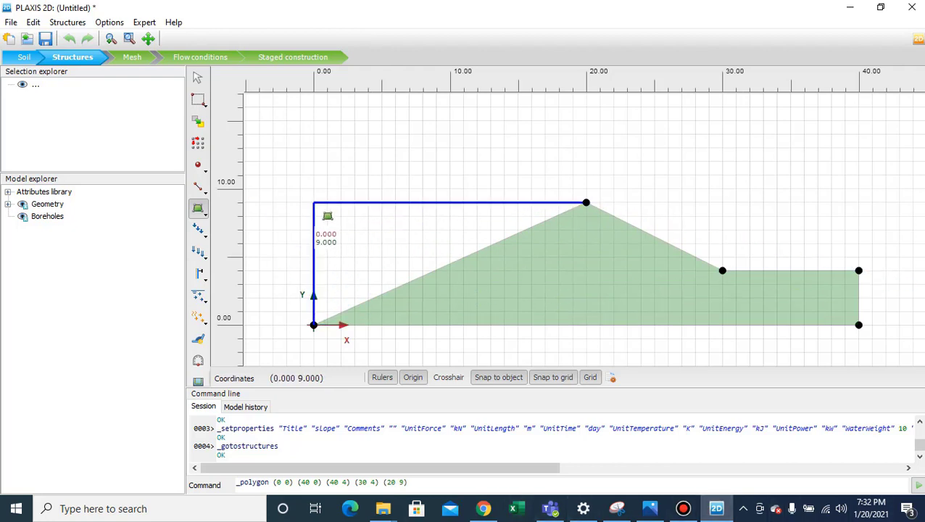
pyautogui.click(313, 203)
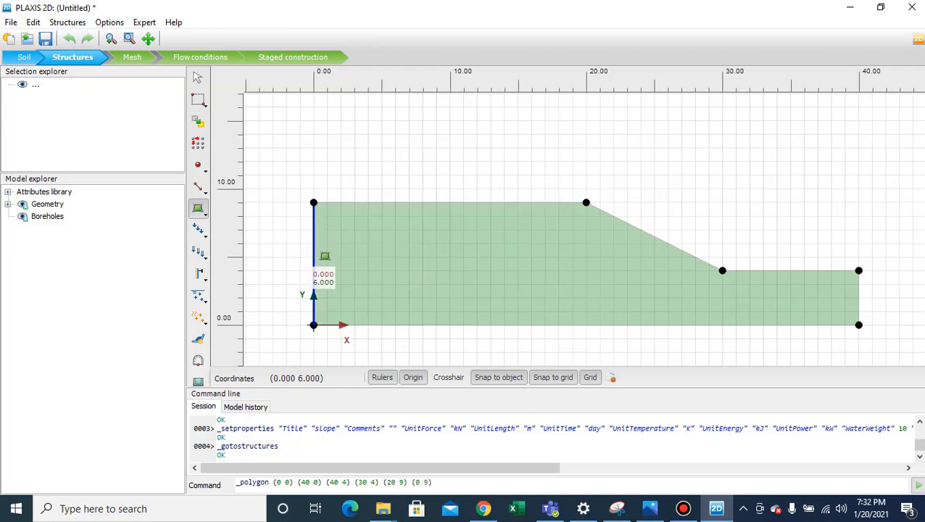
pyautogui.rightClick(313, 203)
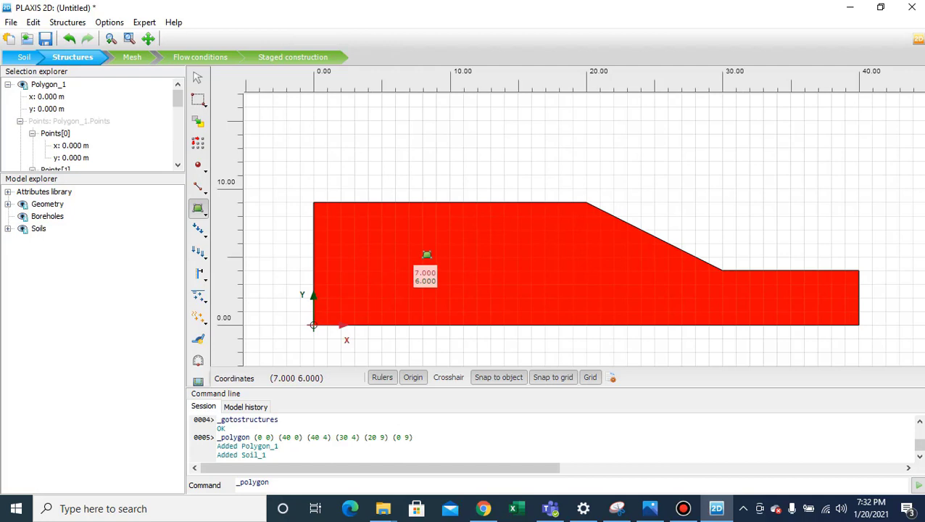
# - Check the drawing in Photos and create the upper layer's soil polygon through (0 9), (0 14), (10 14) and (20 9)
pyautogui.click(650, 509)
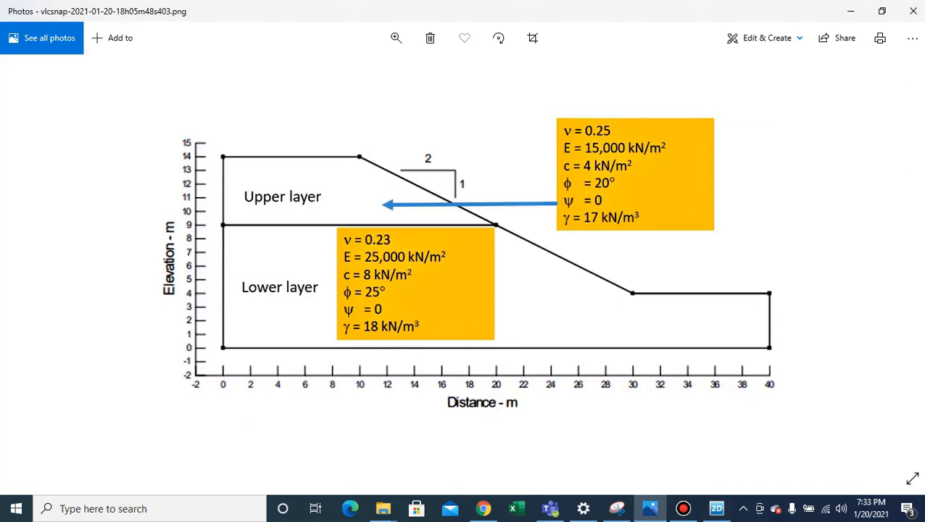
pyautogui.click(716, 508)
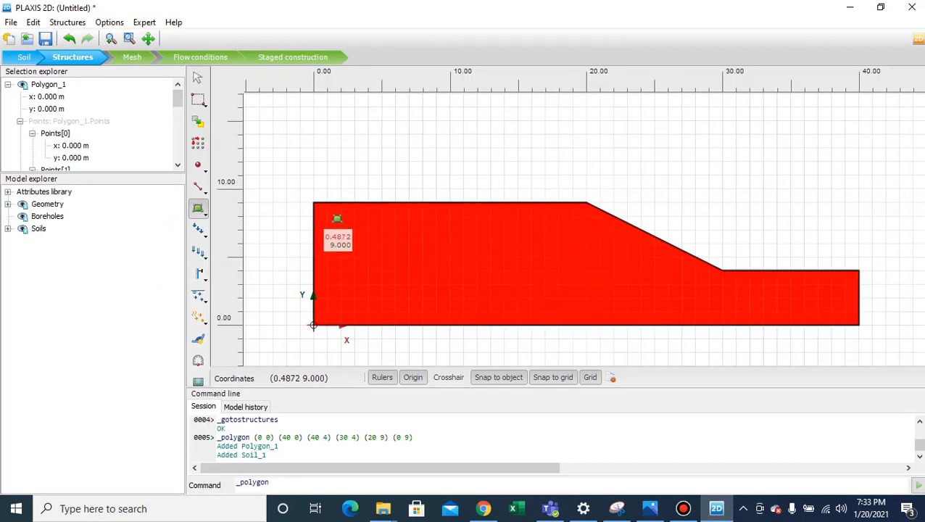
pyautogui.click(313, 203)
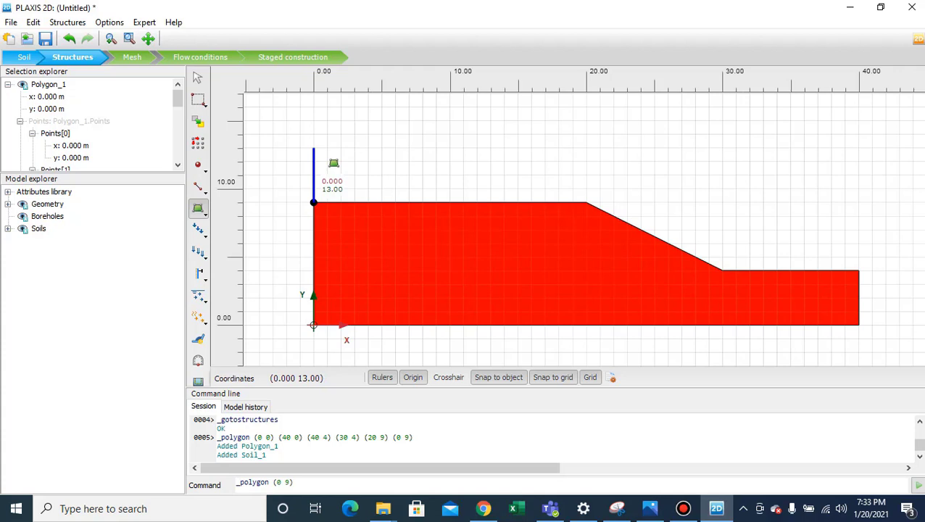
pyautogui.click(314, 134)
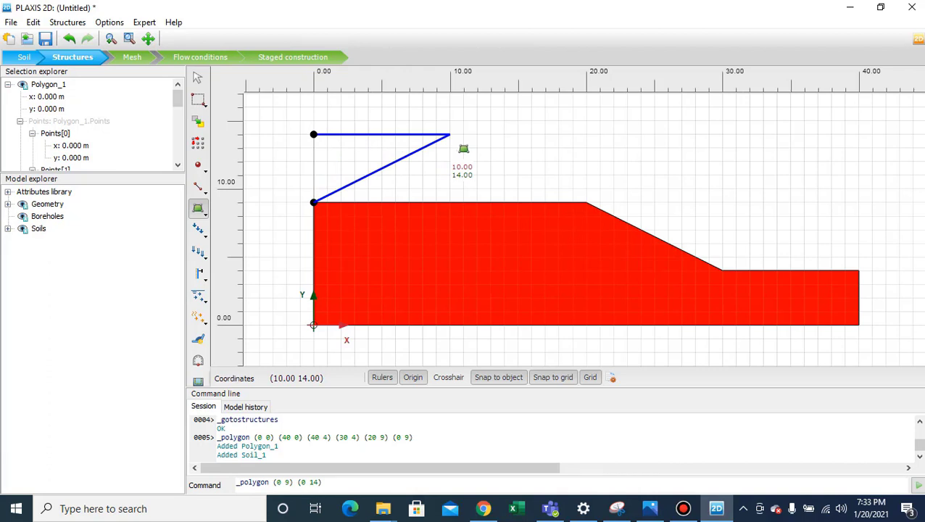
pyautogui.click(450, 135)
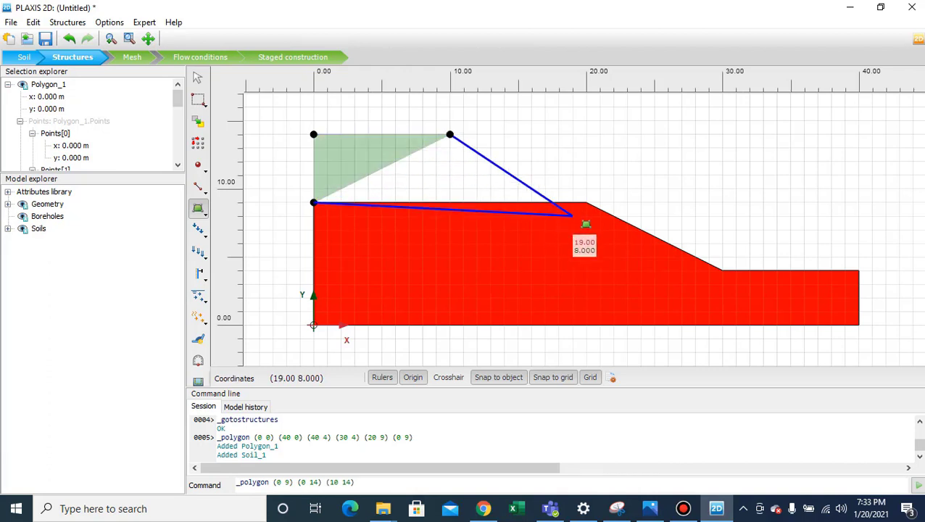
pyautogui.doubleClick(600, 214)
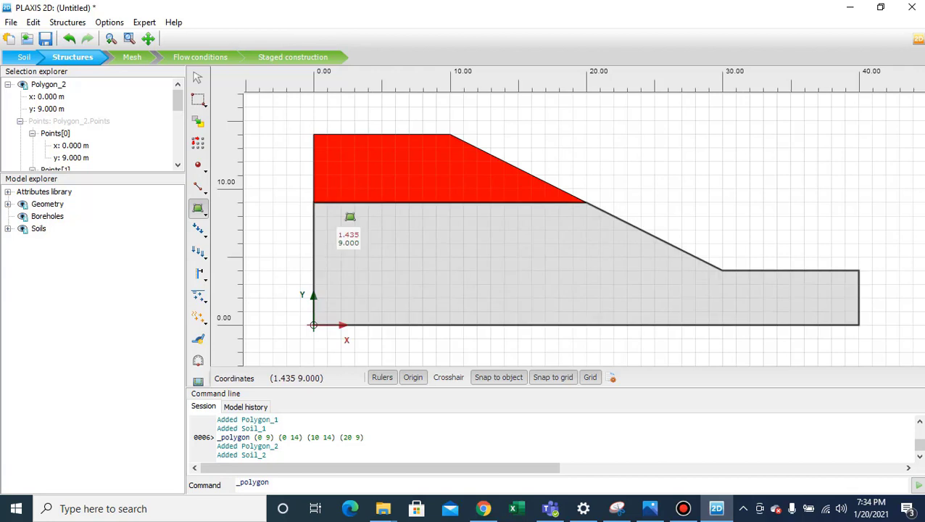
# - Create a soil material set in Soil mode named "upper layer" with the colour RGB 194, 32, 10
pyautogui.click(24, 58)
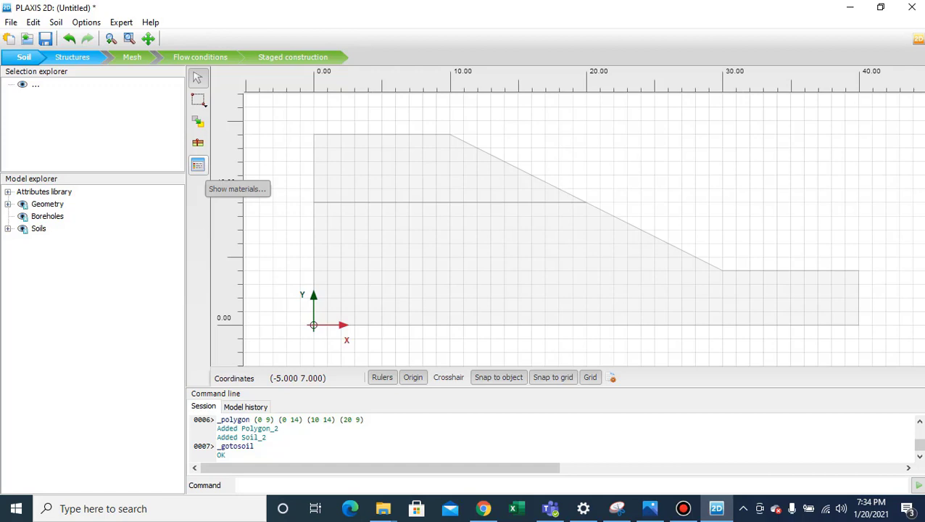
pyautogui.click(198, 164)
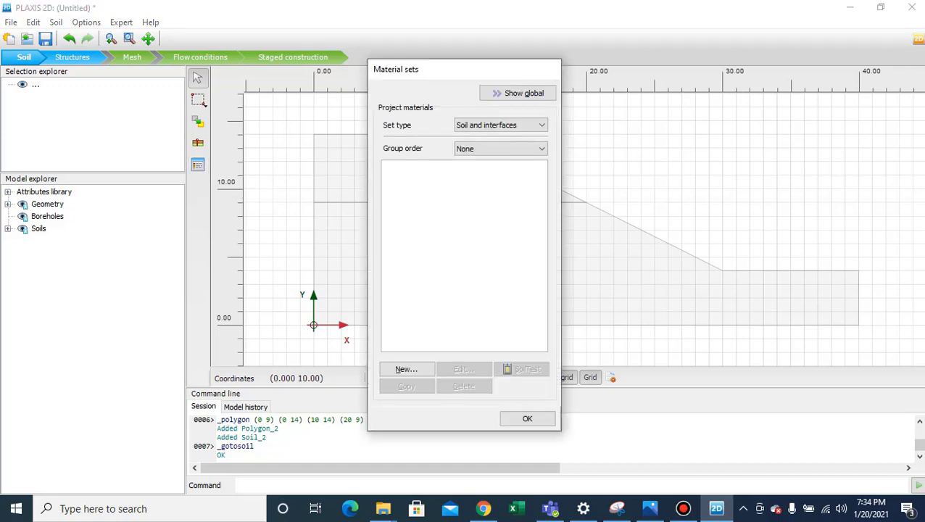
pyautogui.click(406, 369)
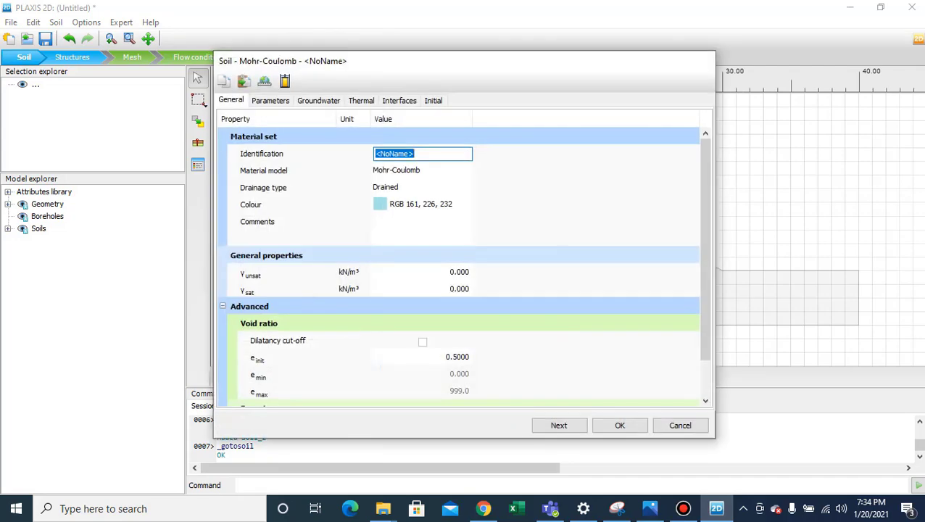
pyautogui.write('upper layer')
pyautogui.click(422, 204)
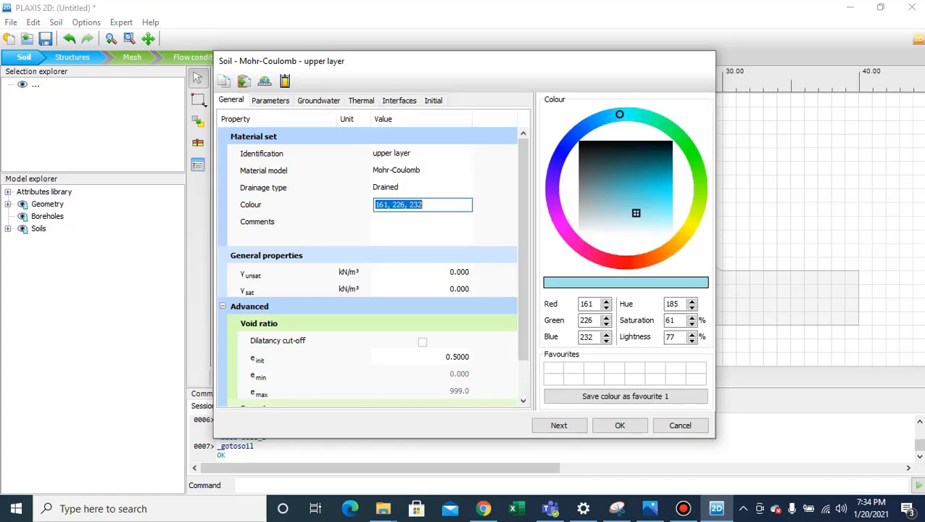
pyautogui.write('232, 169, 161')
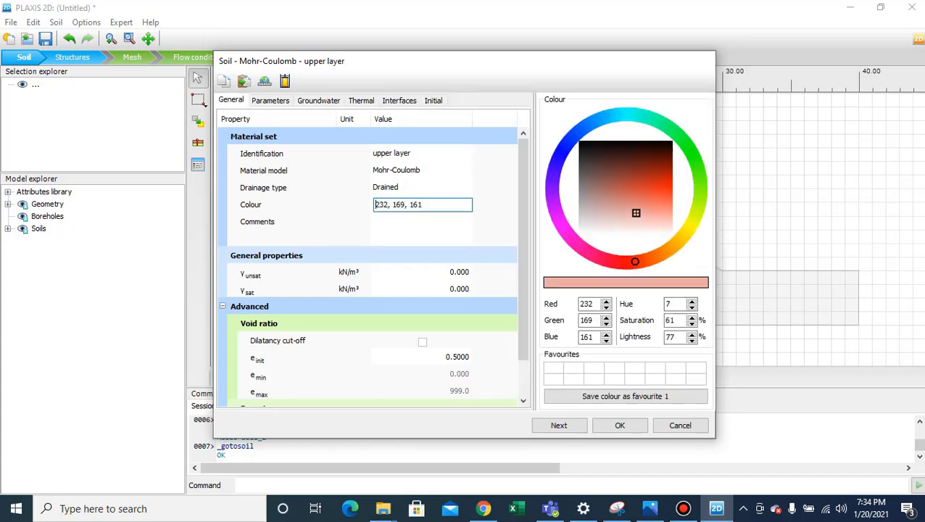
pyautogui.click(663, 179)
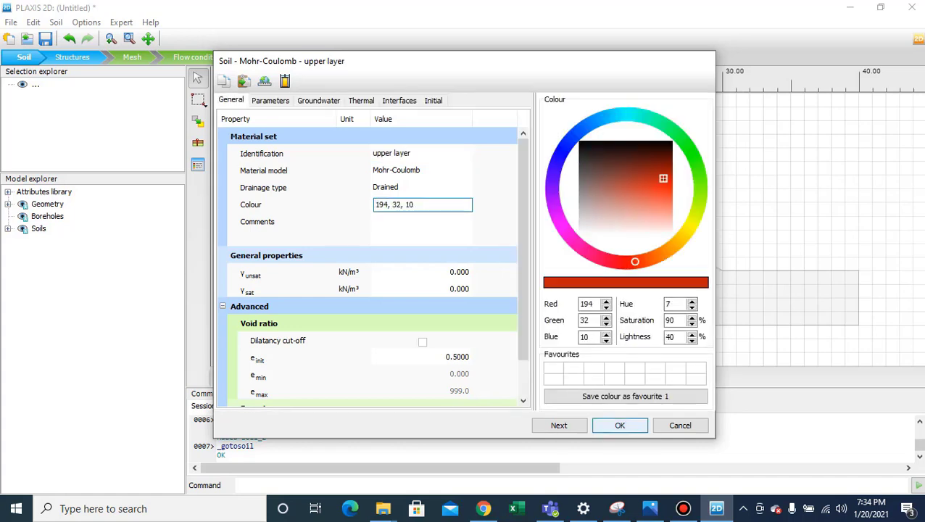
pyautogui.click(619, 425)
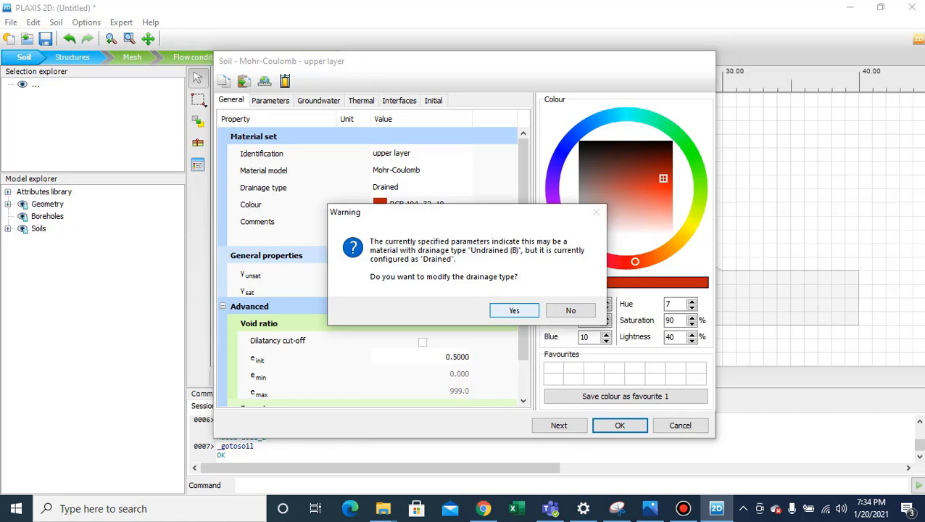
pyautogui.press('Return')
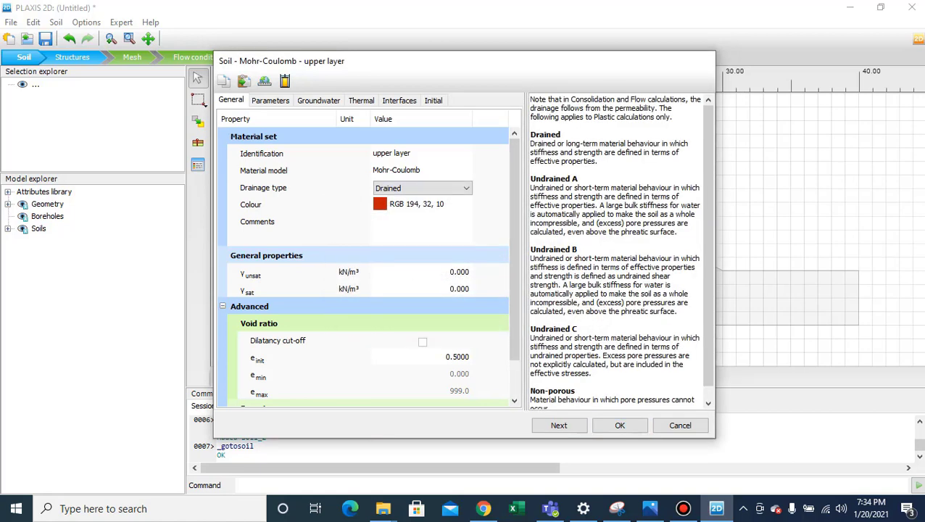
# - Set the upper layer's unsaturated unit weight to 17 kN/m³ and its saturated unit weight to 18 kN/m³
pyautogui.press('Tab')
pyautogui.write('17')
pyautogui.press('Tab')
pyautogui.write('18')
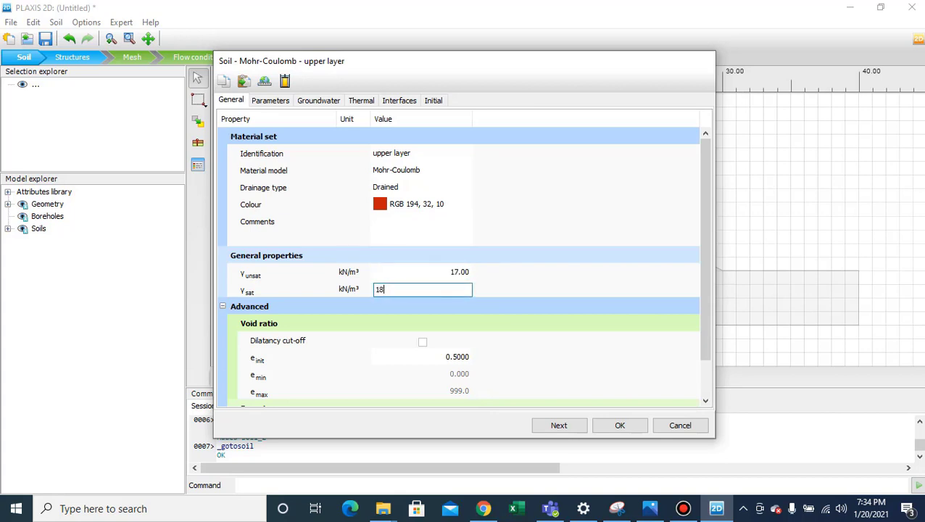
# - Set the upper layer's stiffness E' to 15000 kN/m² and its Poisson's ratio to 0.25
pyautogui.click(270, 100)
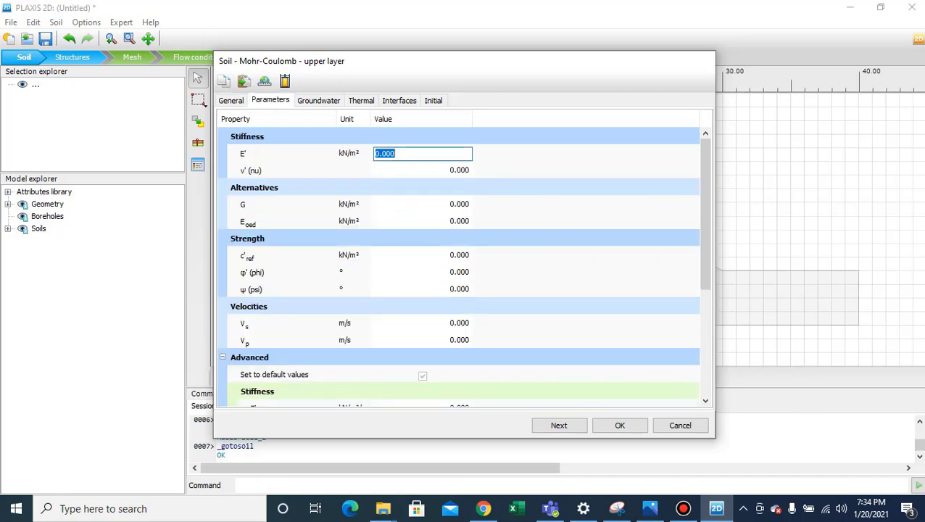
pyautogui.write('15000')
pyautogui.press('Tab')
pyautogui.write('0.2')
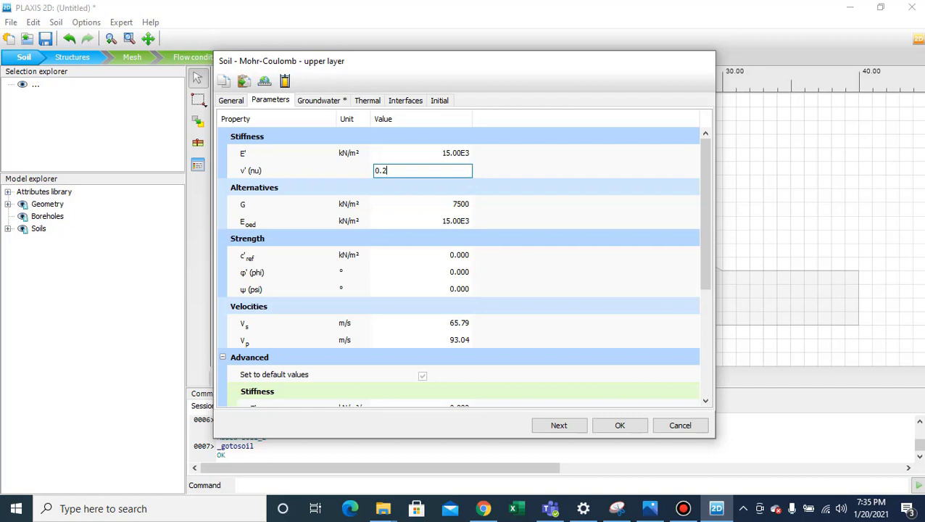
pyautogui.write('5')
pyautogui.press('Tab')
# - Set the upper layer's cohesion to 4 kN/m² and friction angle to 20°, check the drawing in Photos, and save the material set
pyautogui.write('4')
pyautogui.press('Tab')
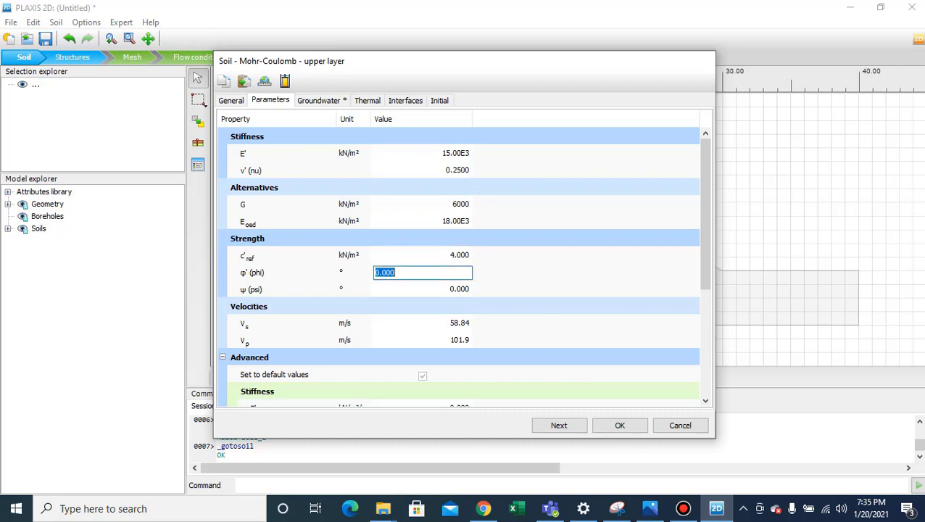
pyautogui.write('20')
pyautogui.click(649, 508)
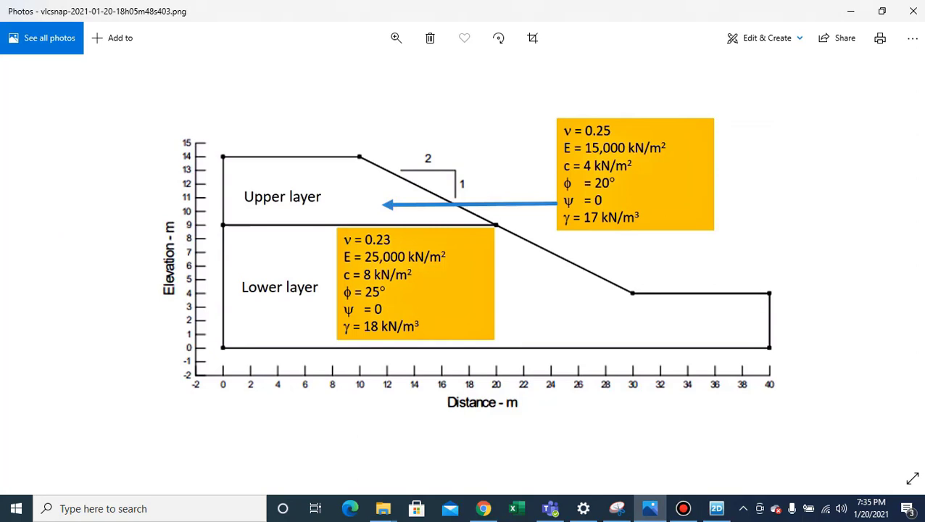
pyautogui.click(717, 508)
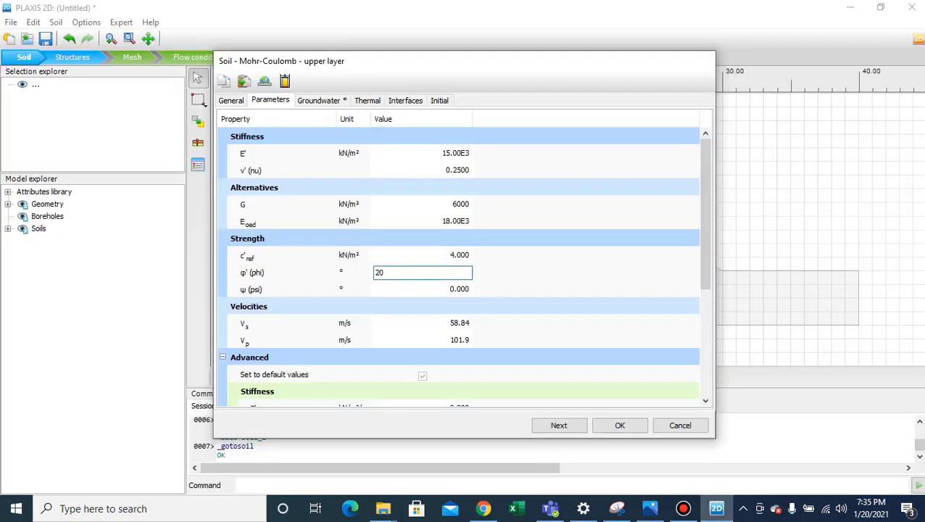
pyautogui.click(620, 426)
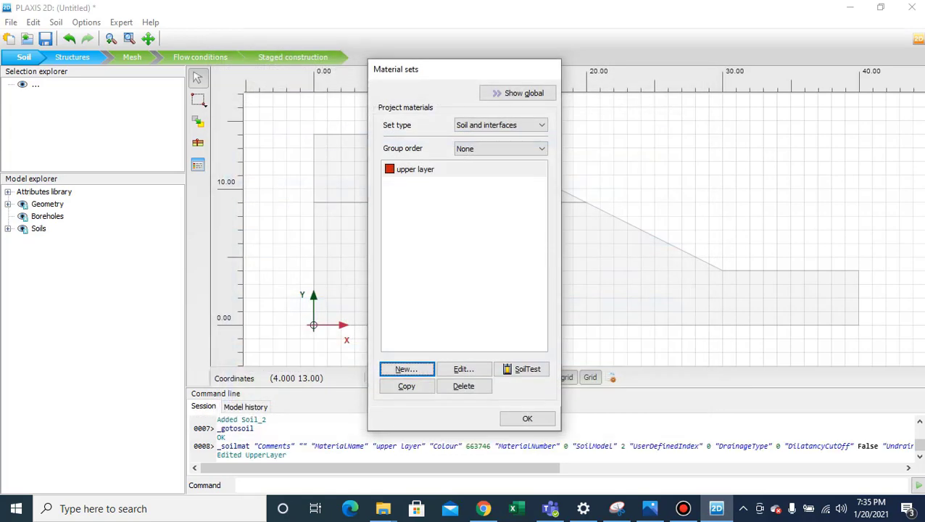
# - Create a second soil material set named "lower layer" with the colour RGB 9, 46, 195
pyautogui.click(406, 369)
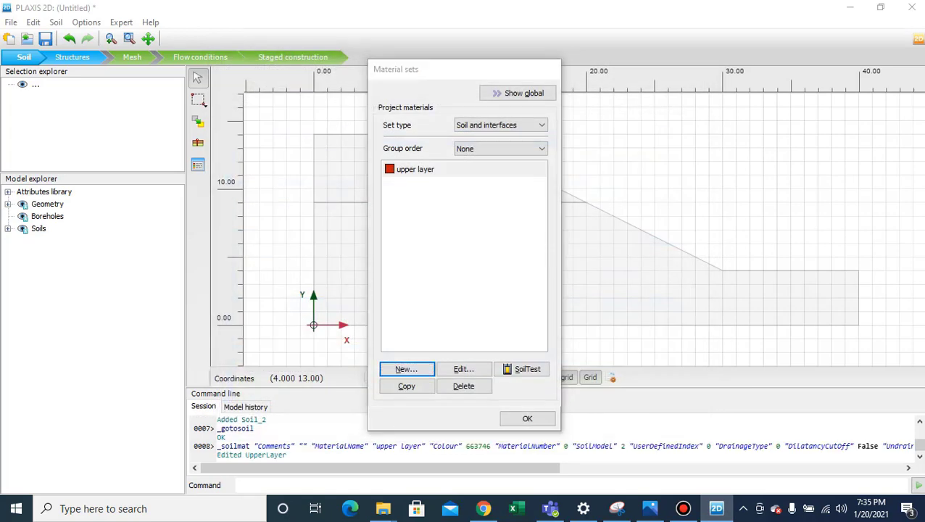
pyautogui.write('lo')
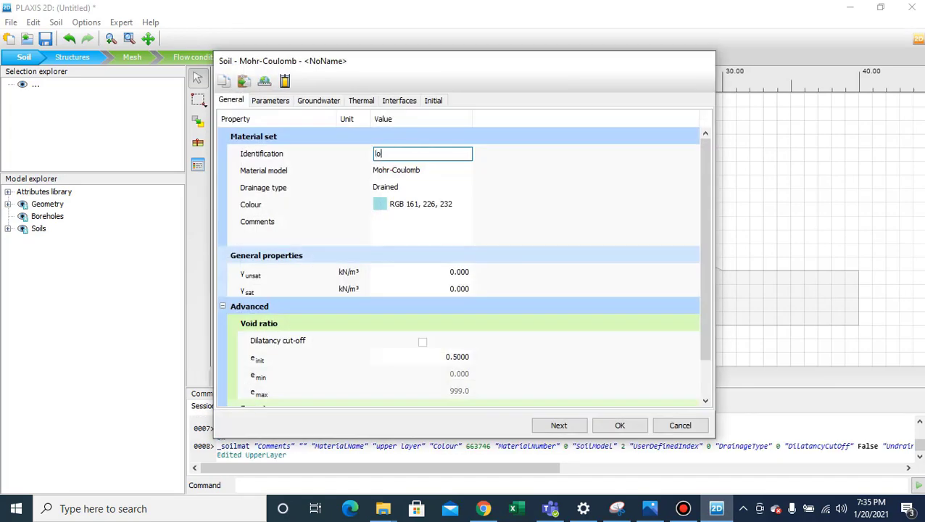
pyautogui.write('wer layer')
pyautogui.click(422, 205)
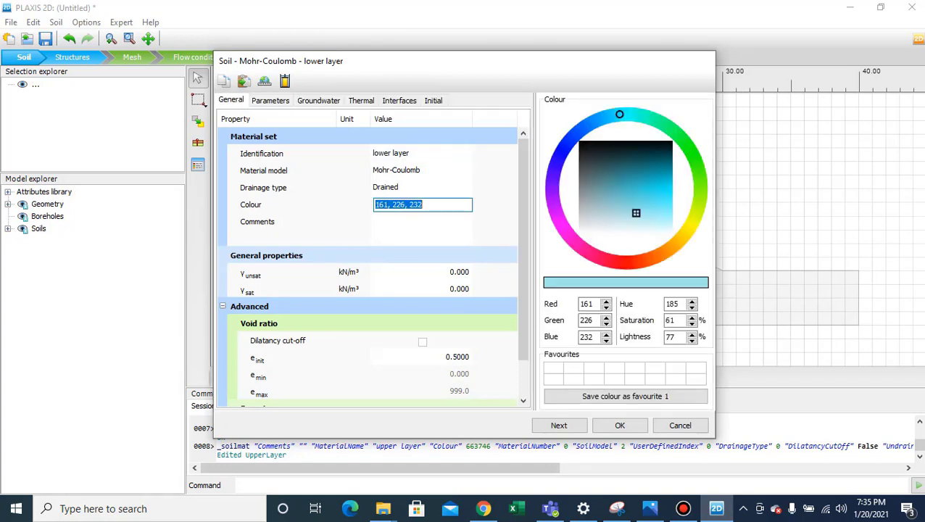
pyautogui.click(572, 139)
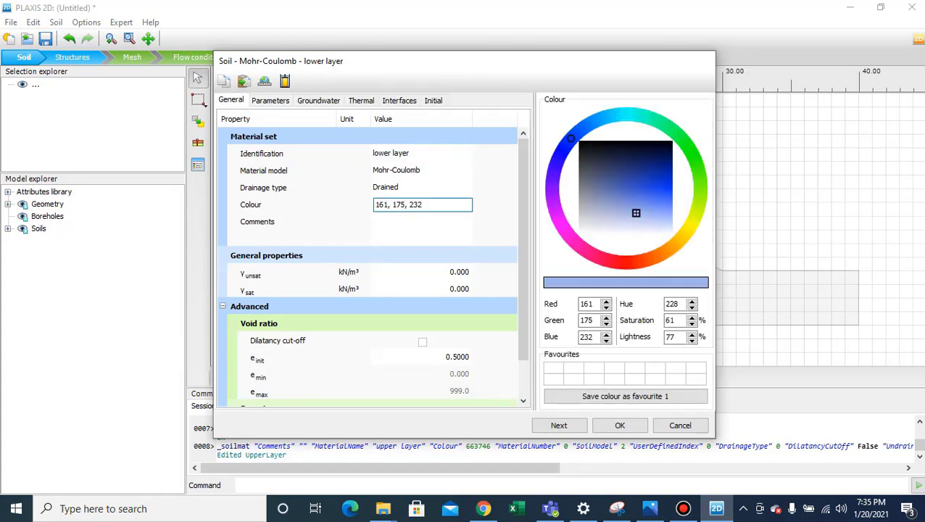
pyautogui.click(665, 178)
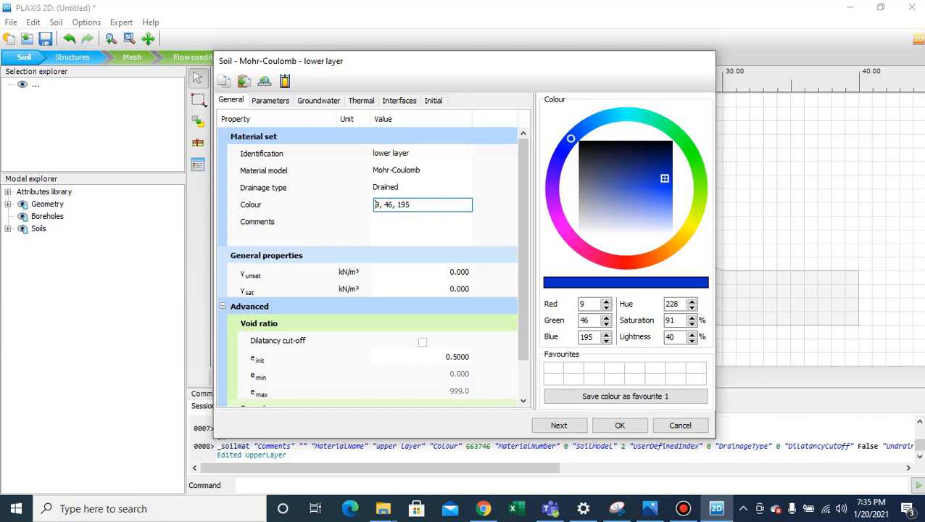
# - Set the lower layer's unsaturated unit weight to 17 kN/m³ and its saturated unit weight to 18 kN/m³
pyautogui.press('Tab')
pyautogui.write('17')
pyautogui.press('Tab')
pyautogui.write('18')
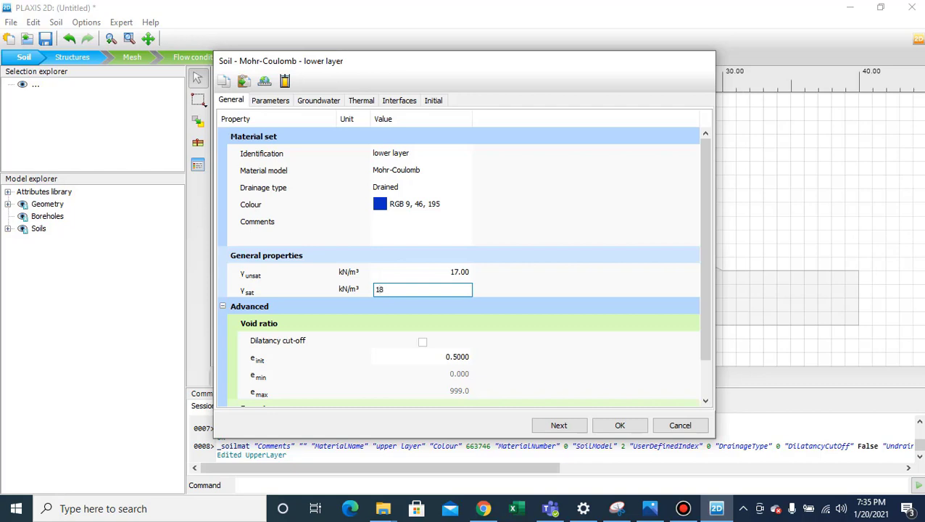
# - Set the lower layer's stiffness E' to 25000 kN/m² and its Poisson's ratio to 0.23
pyautogui.click(271, 100)
pyautogui.write('25000')
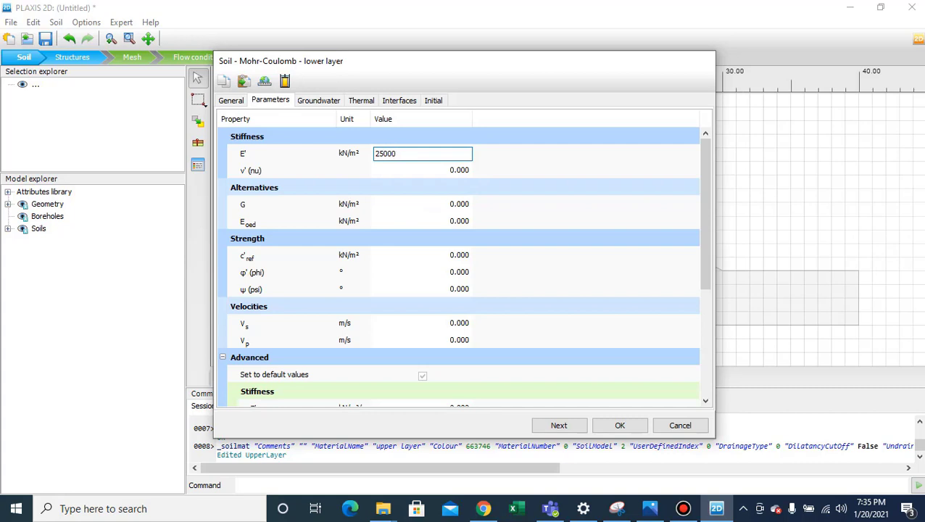
pyautogui.press('Tab')
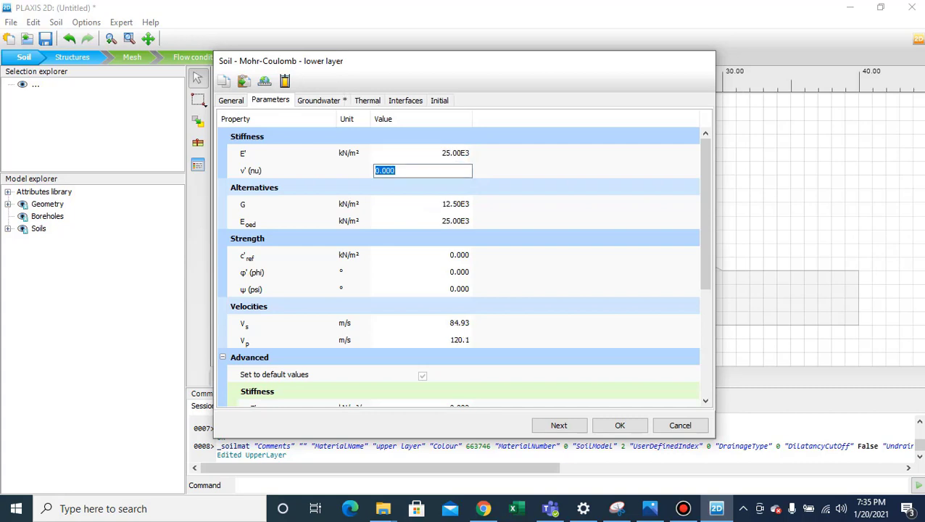
pyautogui.write('0.2')
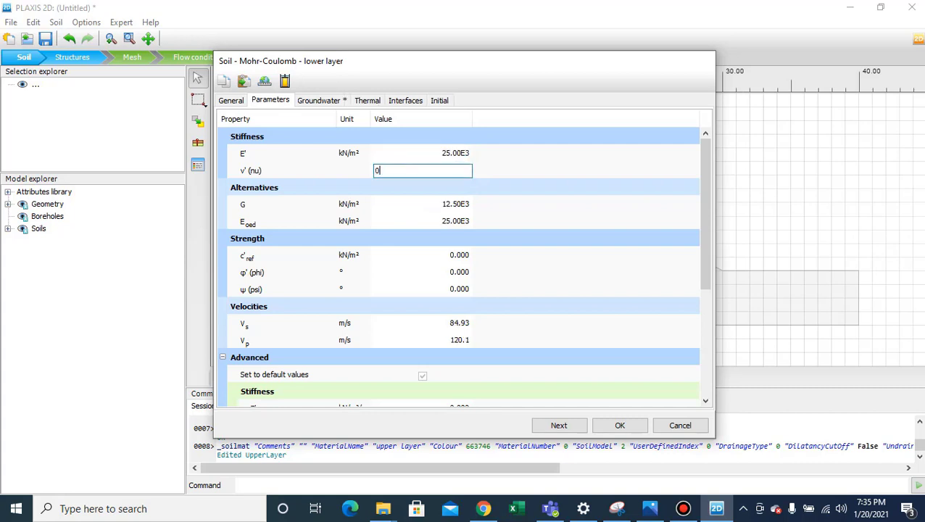
pyautogui.write('3')
pyautogui.press('Tab')
# - Set the lower layer's cohesion to 8 kN/m² and its friction angle to 25°
pyautogui.write('8')
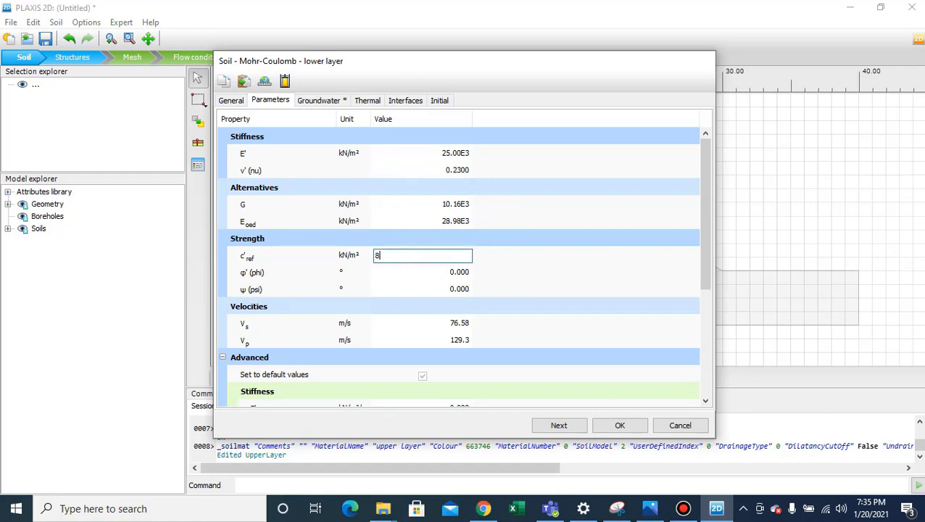
pyautogui.press('Tab')
pyautogui.write('25')
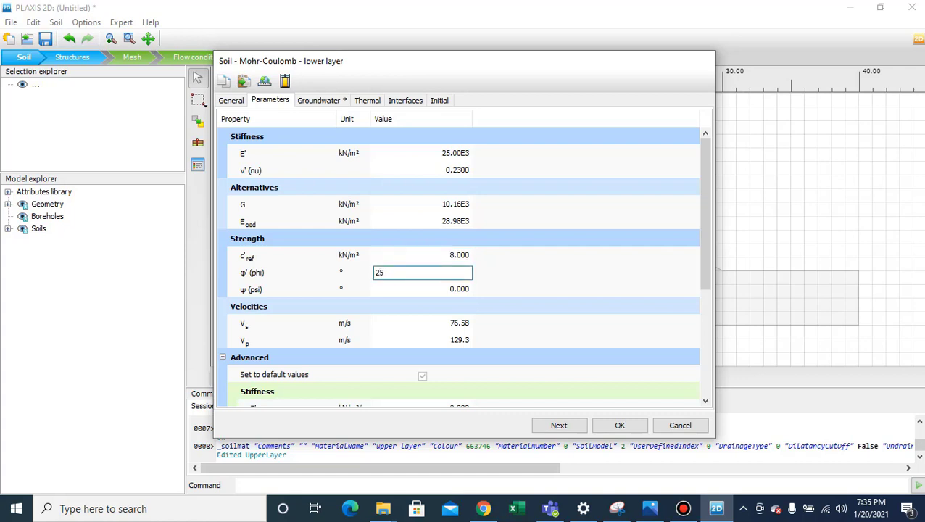
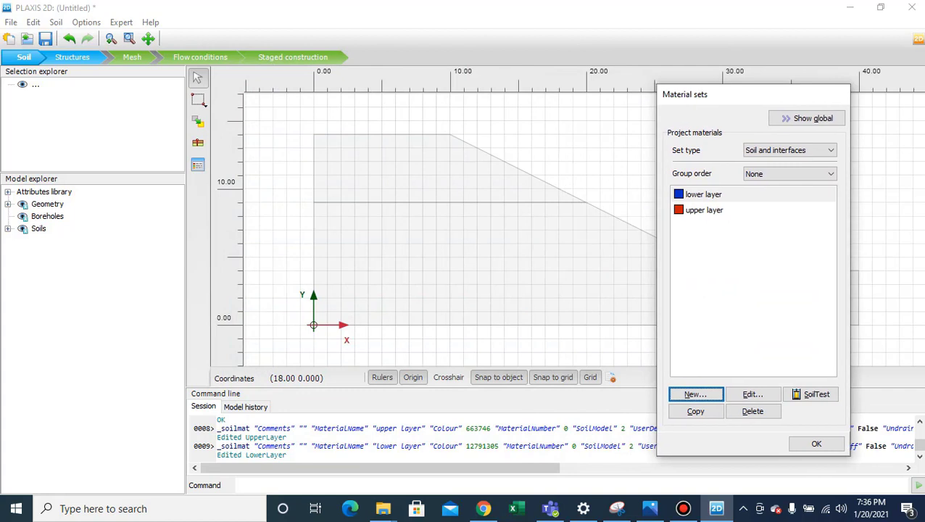
# - Assign the lower layer material to the lower soil polygon and the upper layer material to the upper polygon, then close the material sets
pyautogui.click(704, 195)
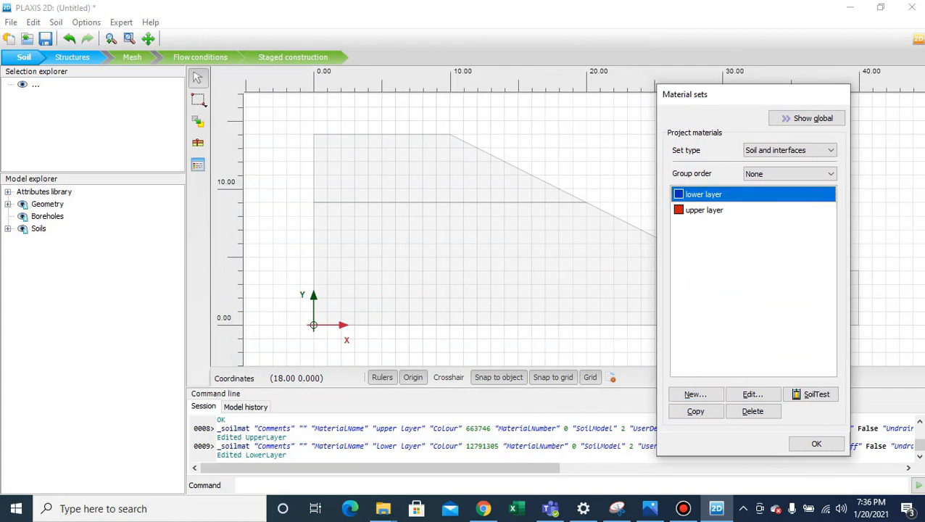
pyautogui.moveTo(704, 194); pyautogui.dragTo(547, 243)
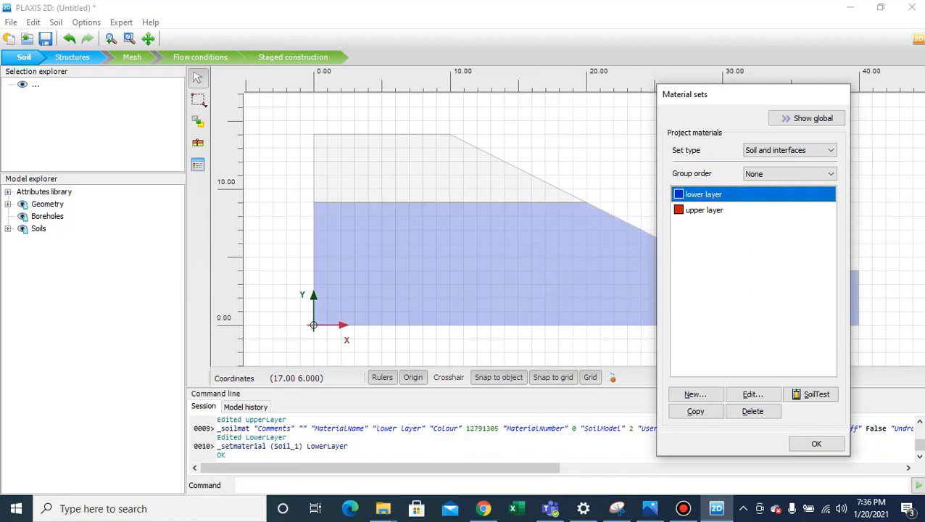
pyautogui.click(704, 210)
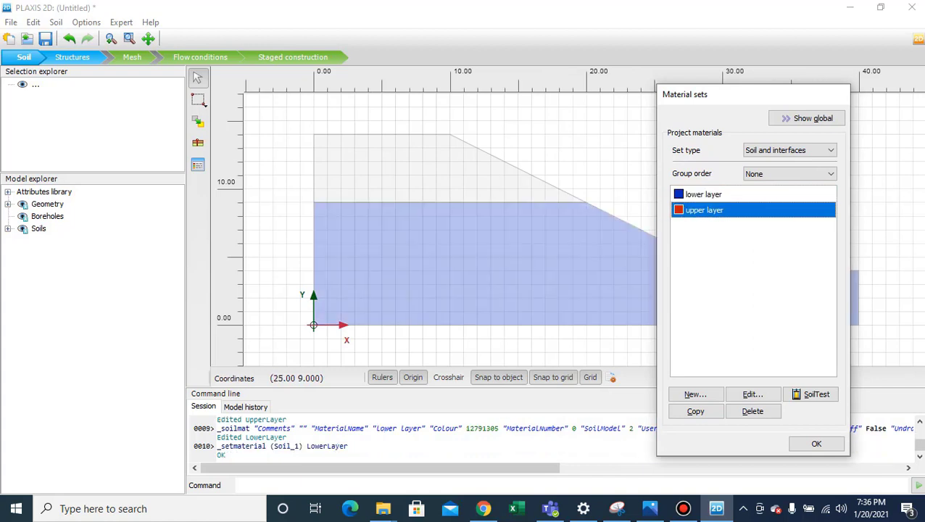
pyautogui.moveTo(704, 209); pyautogui.dragTo(436, 174)
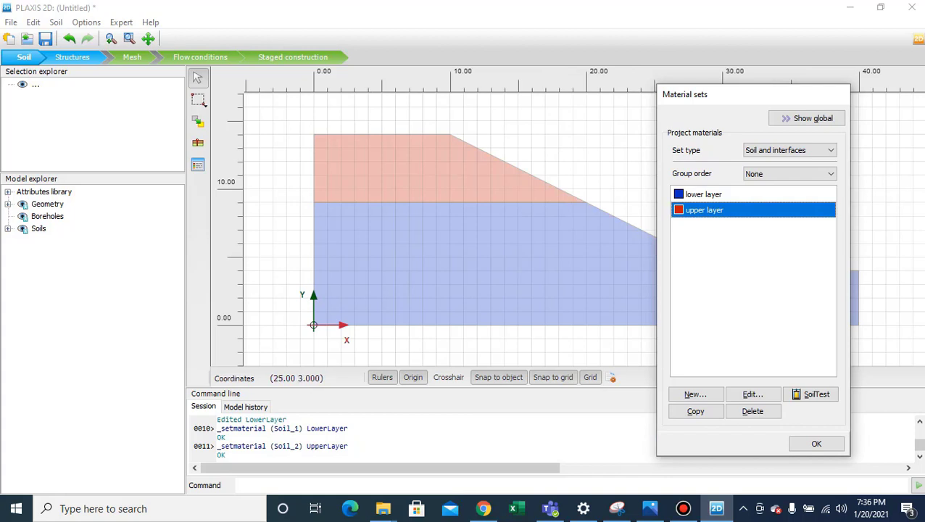
pyautogui.click(817, 444)
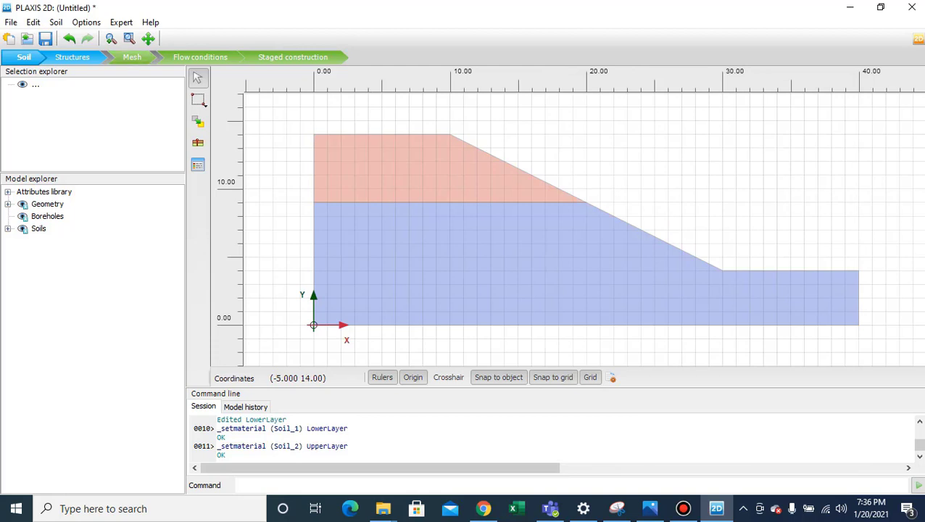
# - Generate the mesh in Mesh mode with Medium element distribution and enhanced refinements, and view the result in PLAXIS Output
pyautogui.click(131, 58)
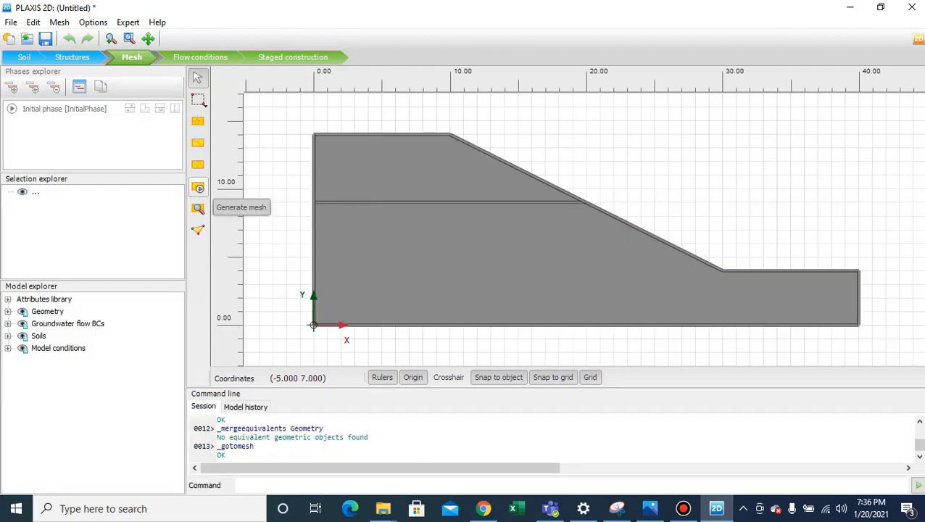
pyautogui.click(198, 187)
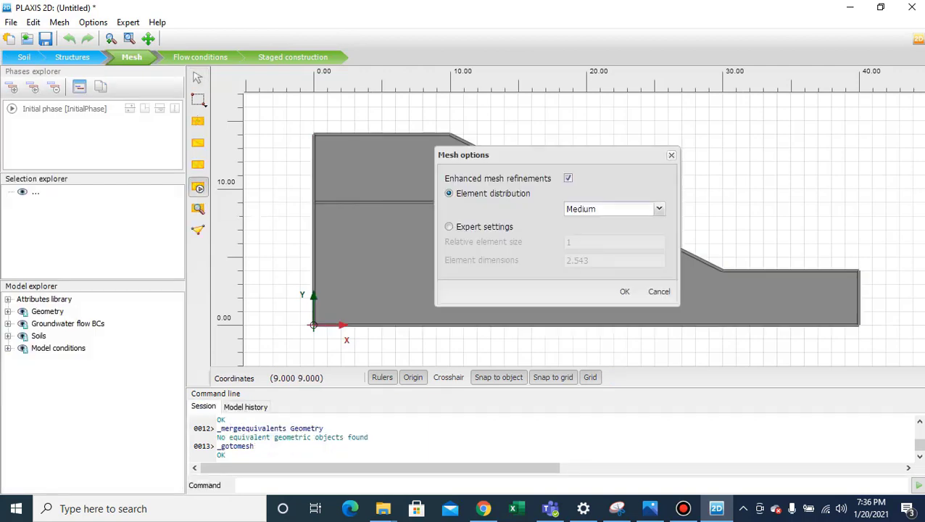
pyautogui.click(658, 209)
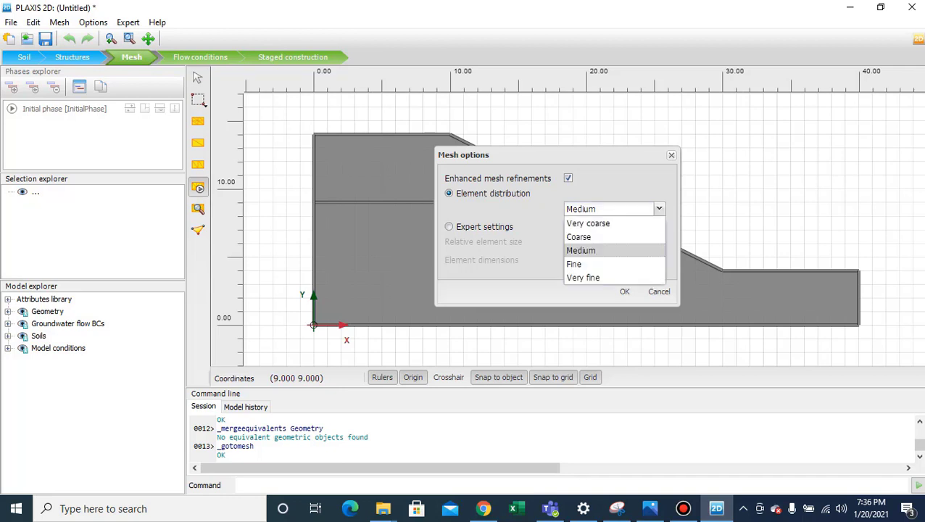
pyautogui.click(658, 209)
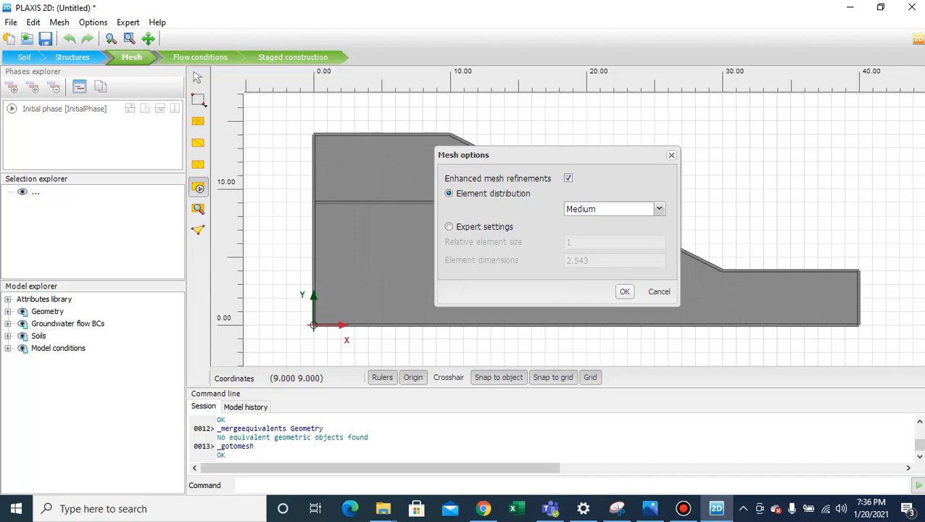
pyautogui.click(624, 292)
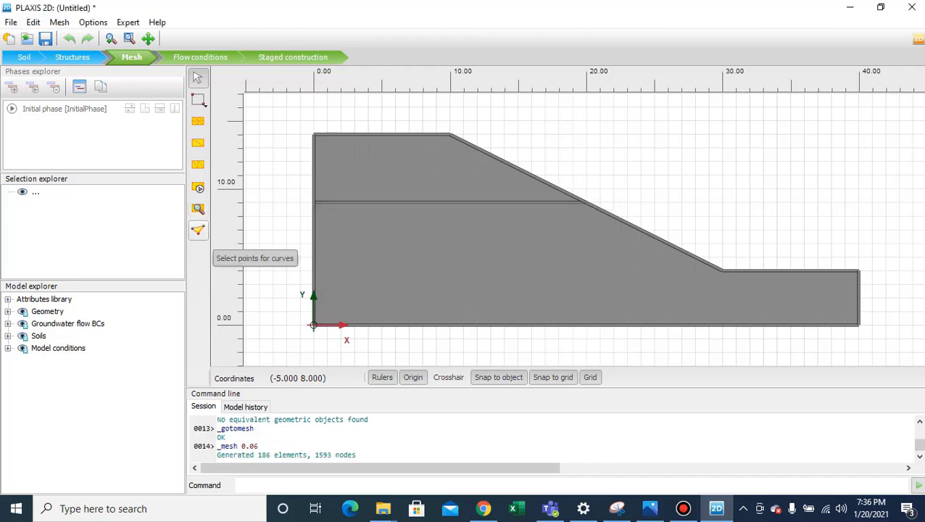
pyautogui.click(198, 208)
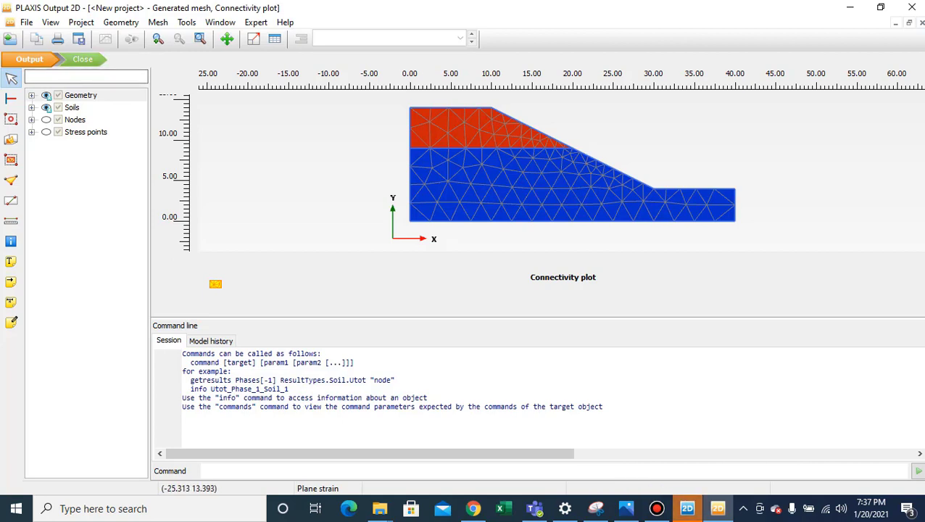
pyautogui.click(82, 59)
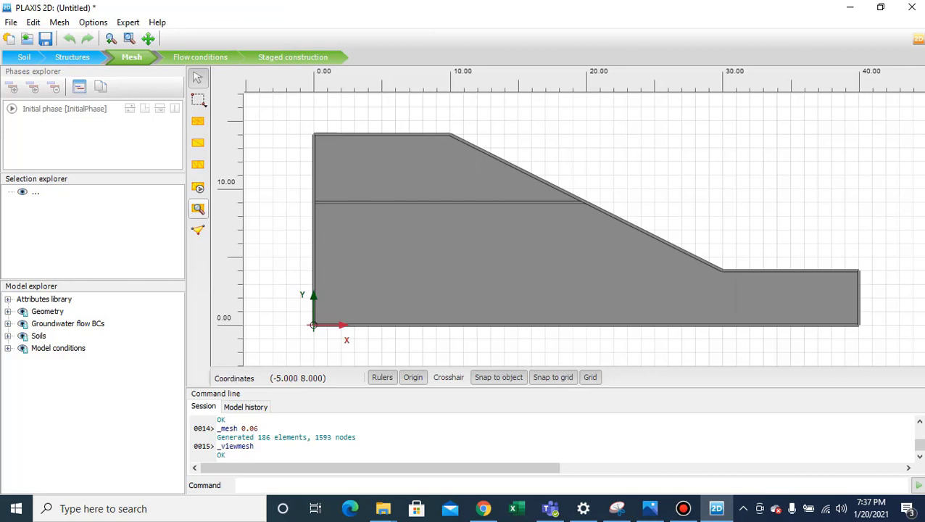
# - In Flow conditions mode, set the groundwater flow behaviour of the crest, both slope segments and the toe surface to Infiltration
pyautogui.click(200, 57)
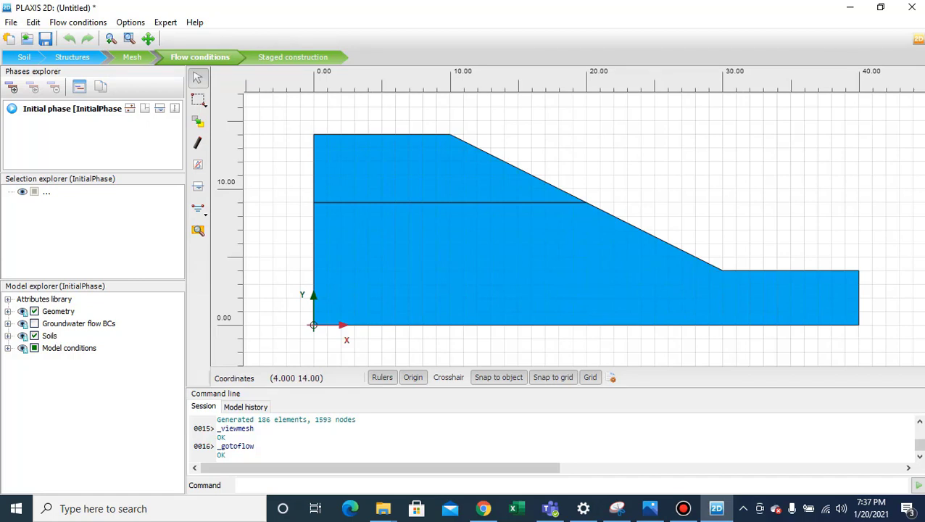
pyautogui.click(367, 134)
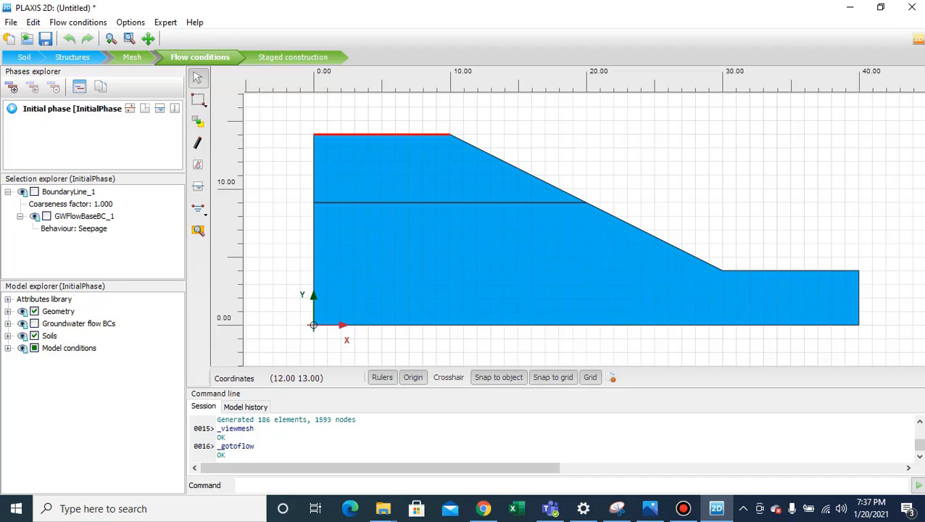
pyautogui.keyDown('ctrl'); pyautogui.click(478, 148); pyautogui.keyUp('ctrl')
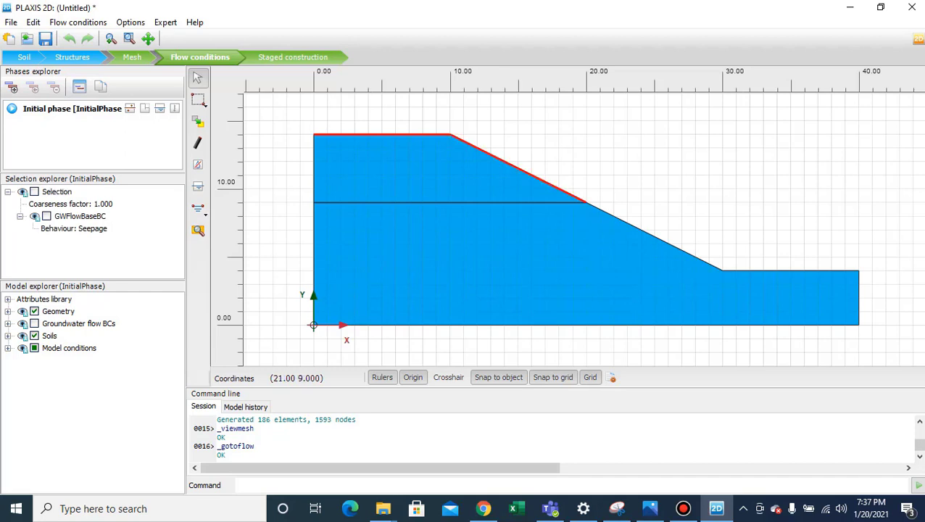
pyautogui.keyDown('ctrl'); pyautogui.click(600, 209); pyautogui.keyUp('ctrl')
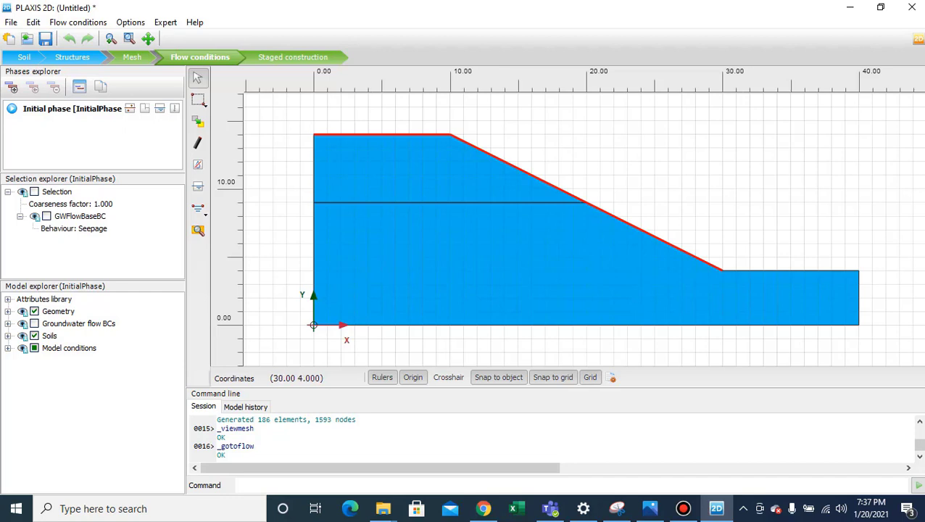
pyautogui.keyDown('ctrl'); pyautogui.click(740, 271); pyautogui.keyUp('ctrl')
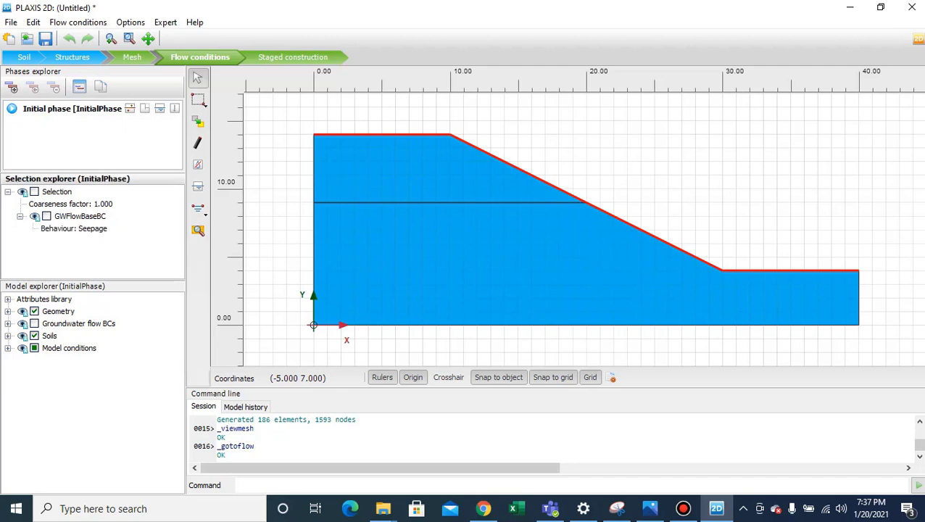
pyautogui.click(101, 228)
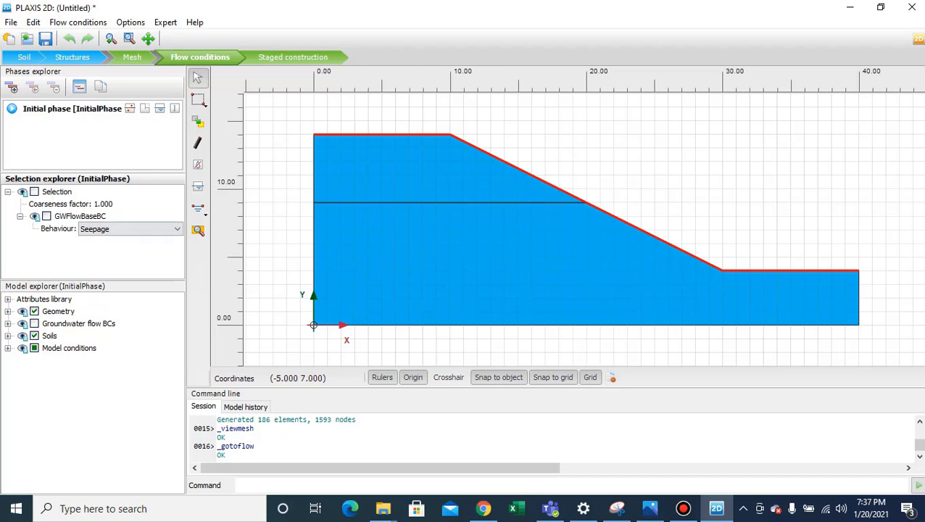
pyautogui.click(130, 228)
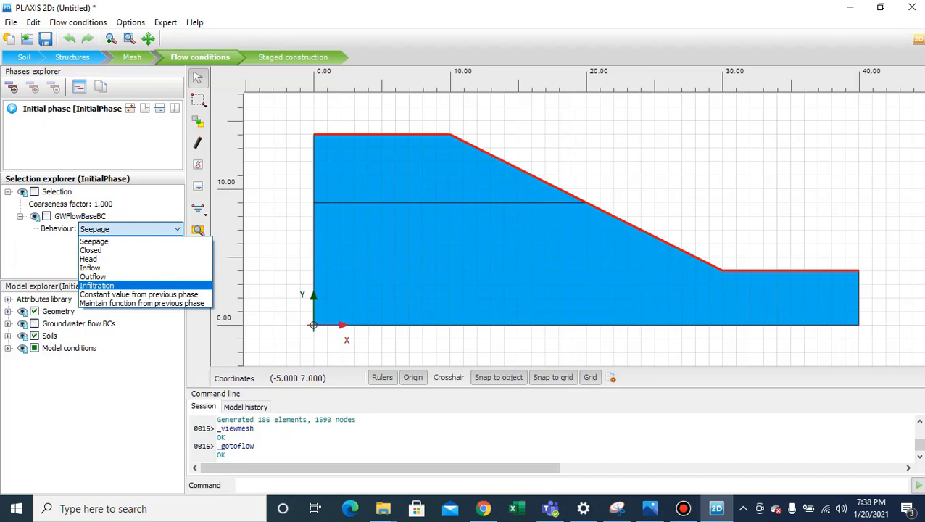
pyautogui.click(97, 286)
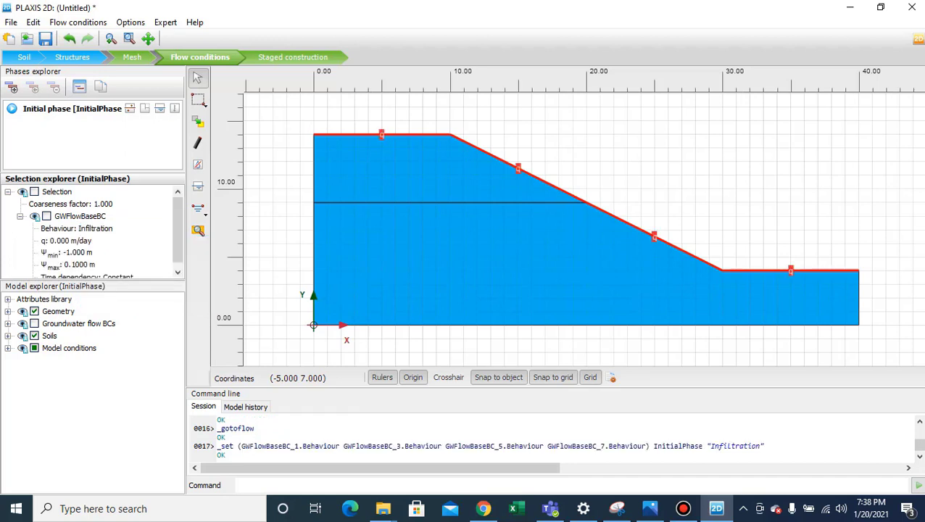
# - Set the infiltration discharge q of the selected surface boundaries to 0.01 m/day and clear the selection
pyautogui.click(71, 240)
pyautogui.press('BackSpace')
pyautogui.press('BackSpace')
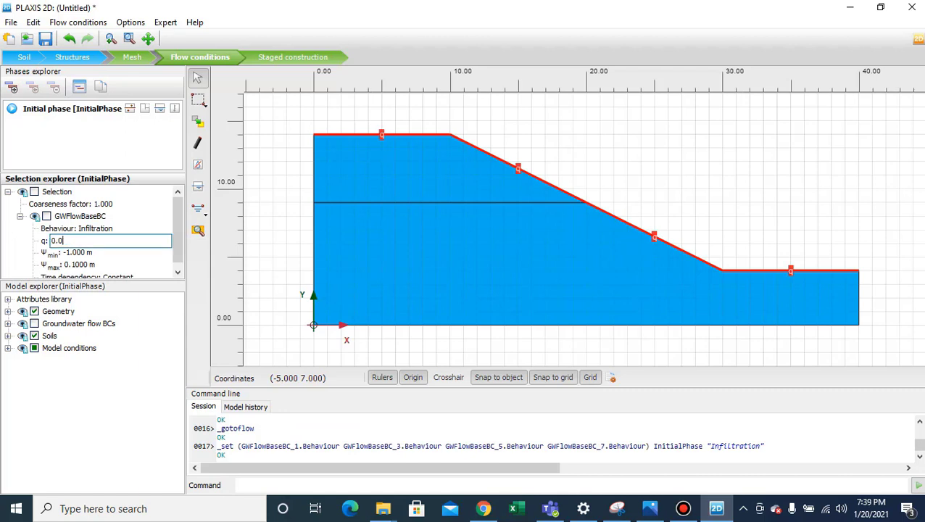
pyautogui.write('1')
pyautogui.press('Return')
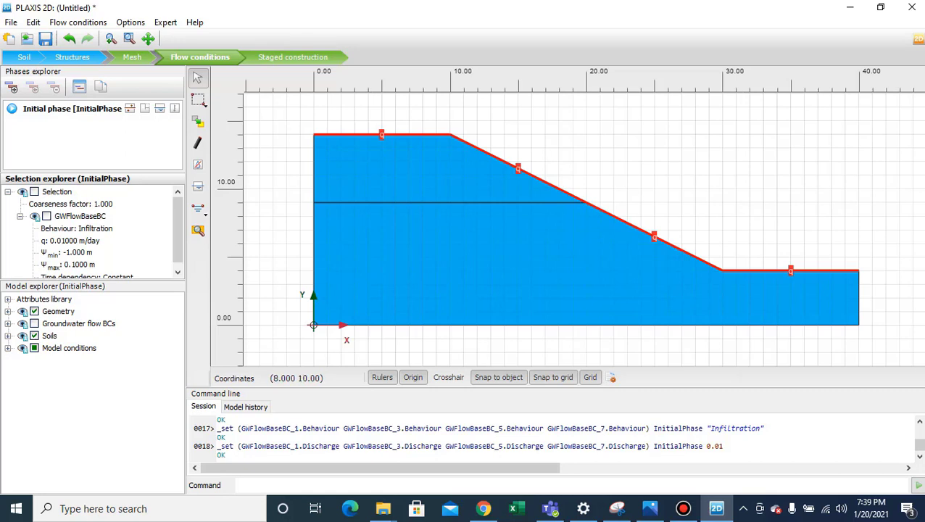
pyautogui.click(287, 161)
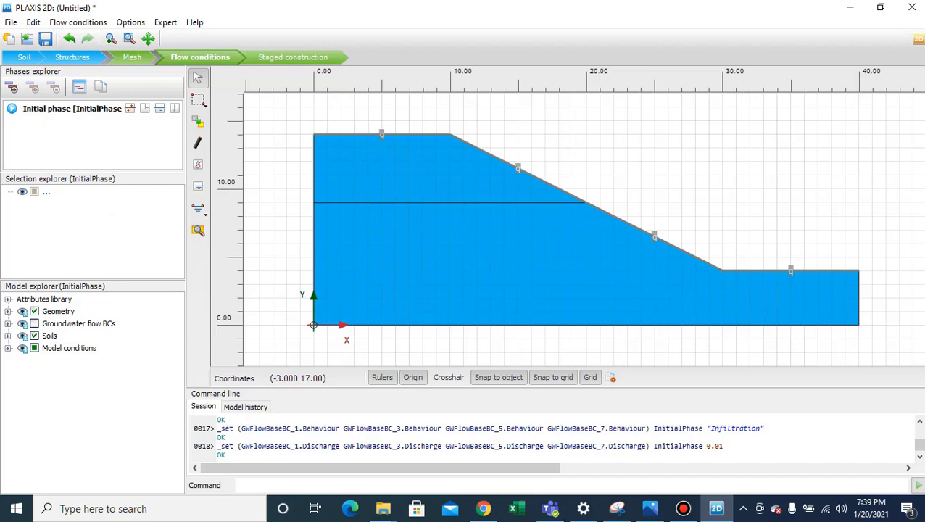
# - In Staged construction mode, set the initial phase's calculation type to Gravity loading
pyautogui.click(293, 56)
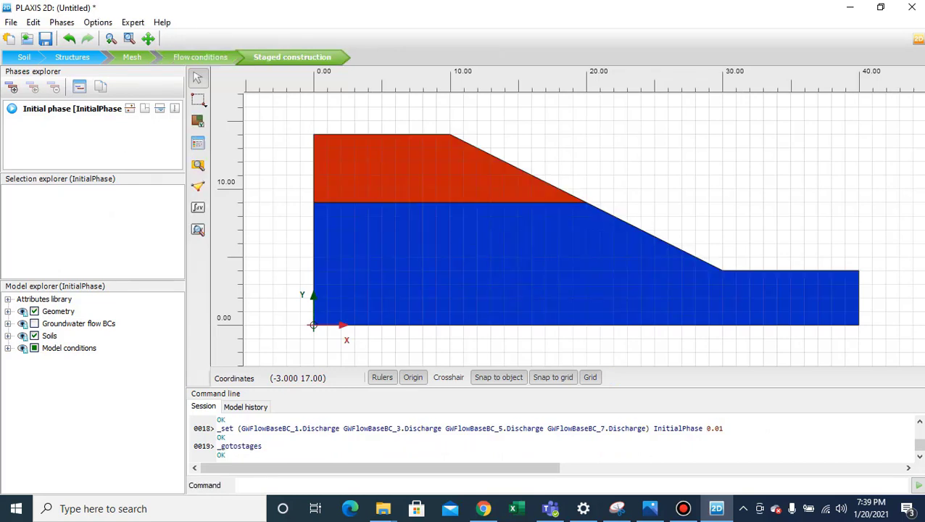
pyautogui.doubleClick(71, 108)
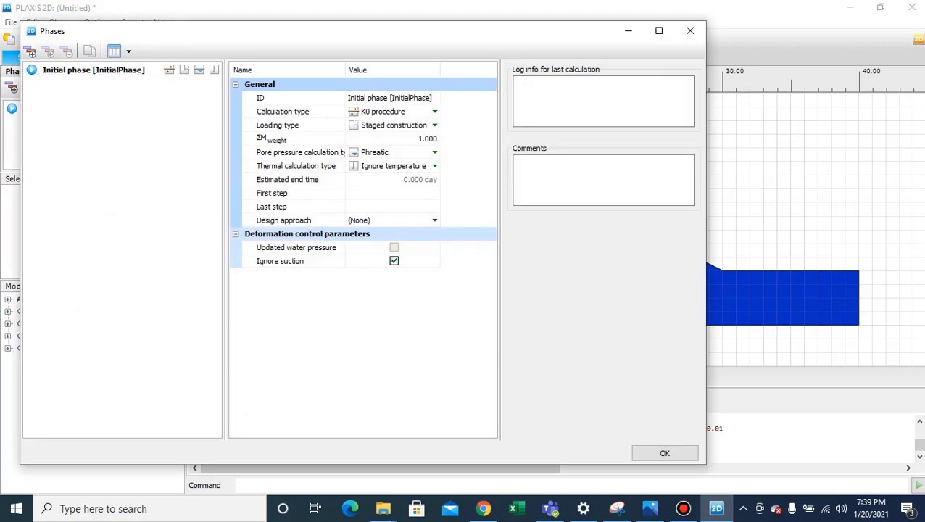
pyautogui.click(391, 111)
pyautogui.click(435, 111)
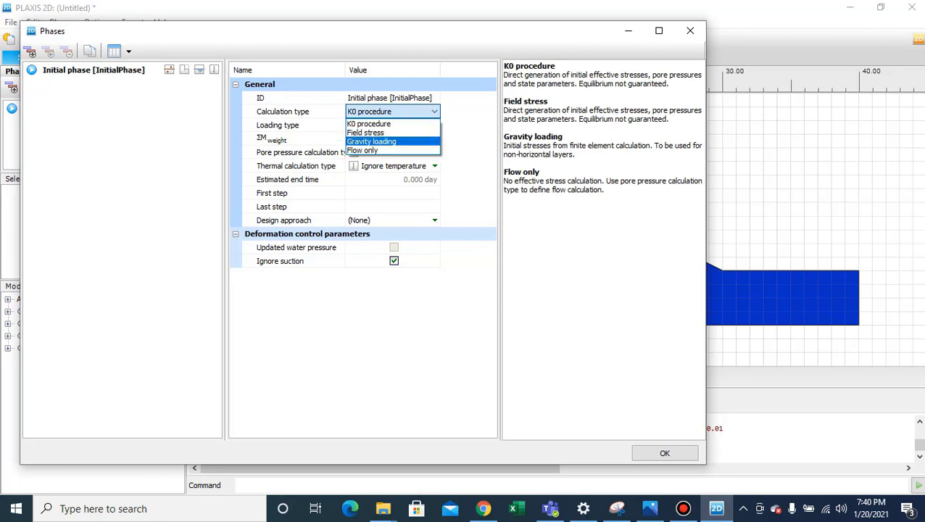
pyautogui.click(371, 141)
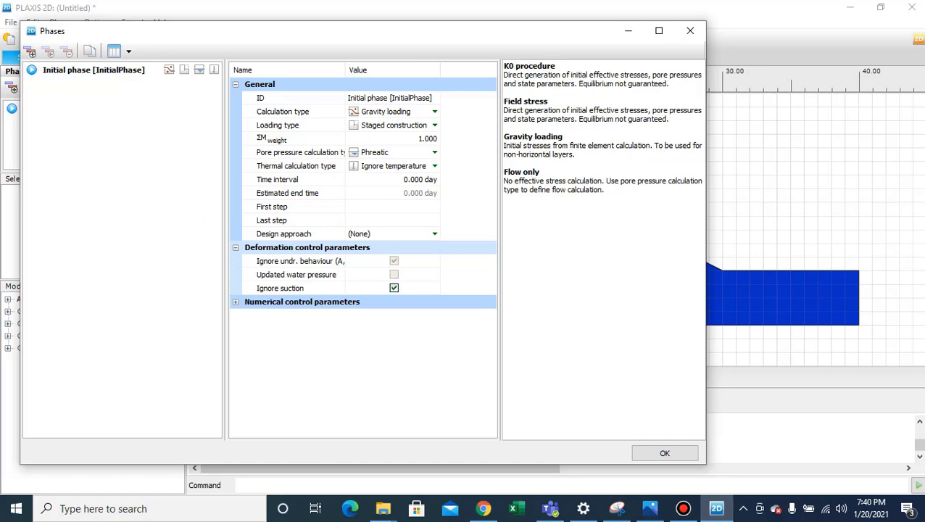
pyautogui.click(664, 453)
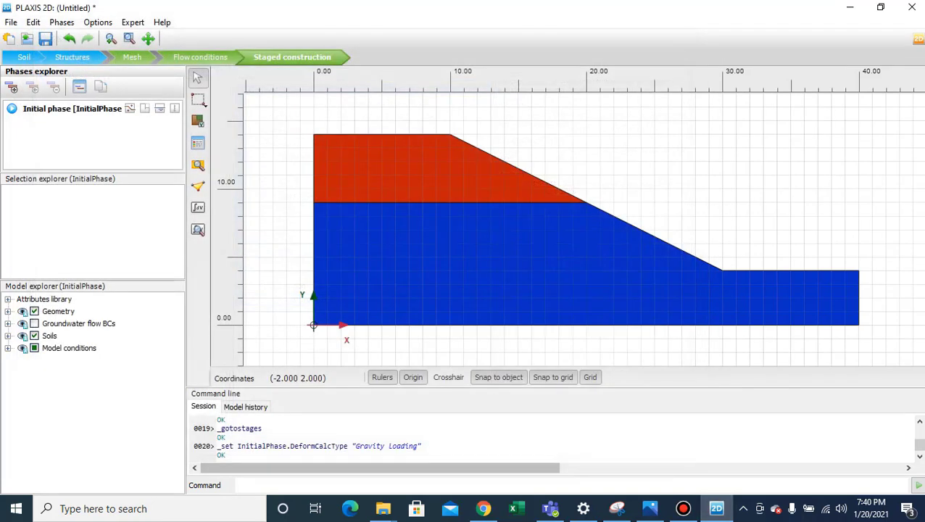
# - Add a calculation phase after the initial phase and name it displacement
pyautogui.click(11, 87)
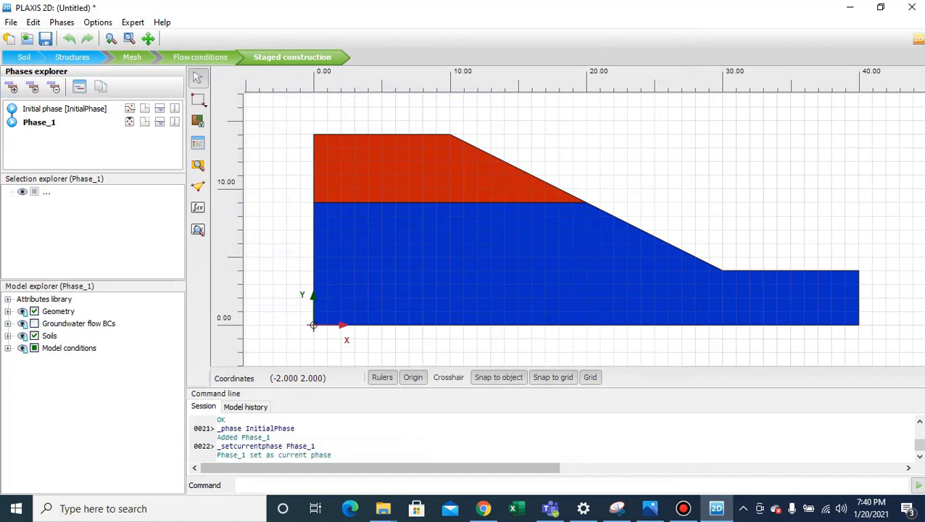
pyautogui.doubleClick(39, 122)
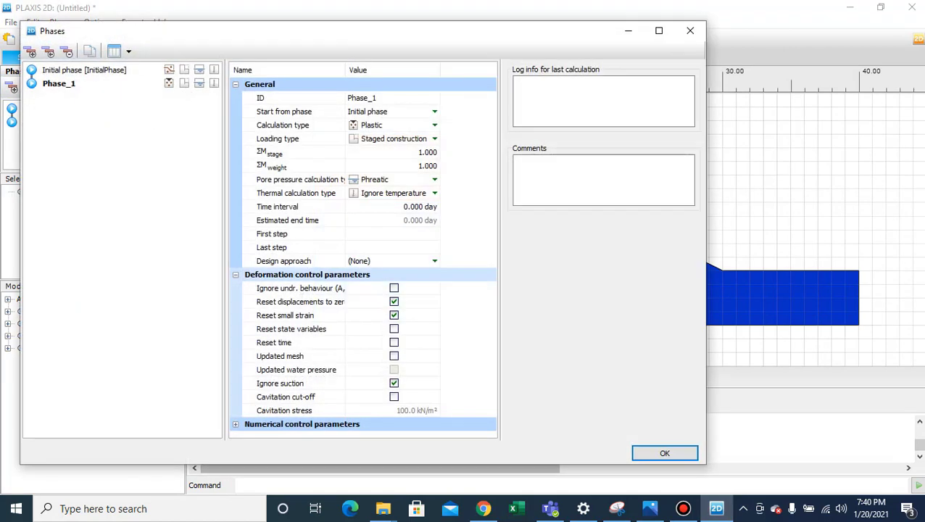
pyautogui.click(392, 97)
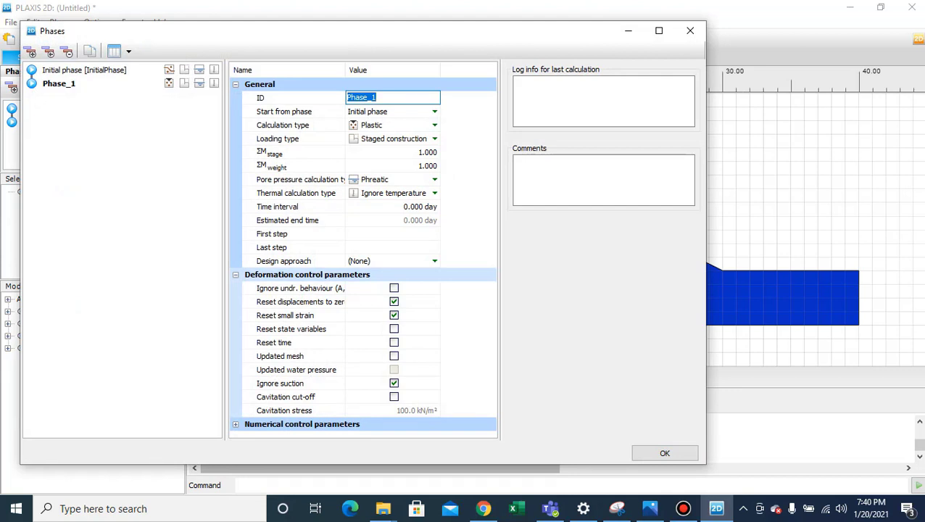
pyautogui.write('displacement')
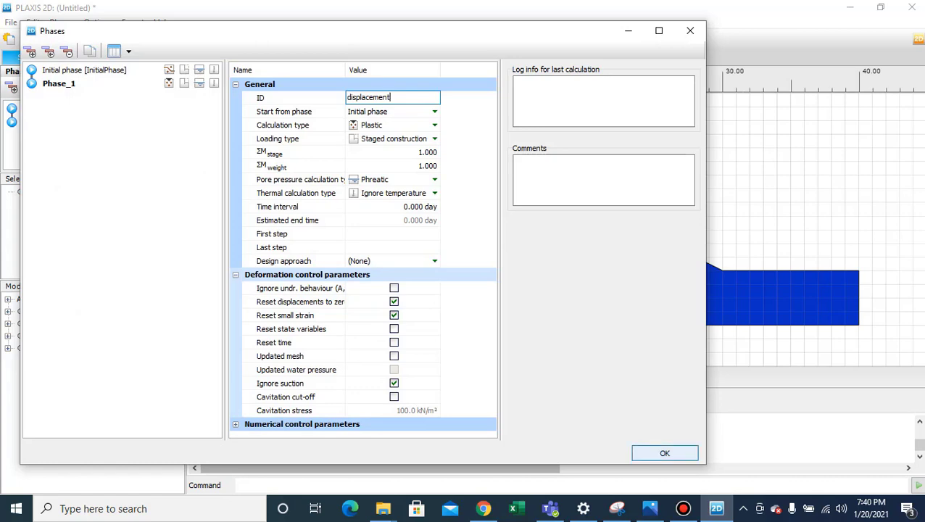
pyautogui.click(665, 454)
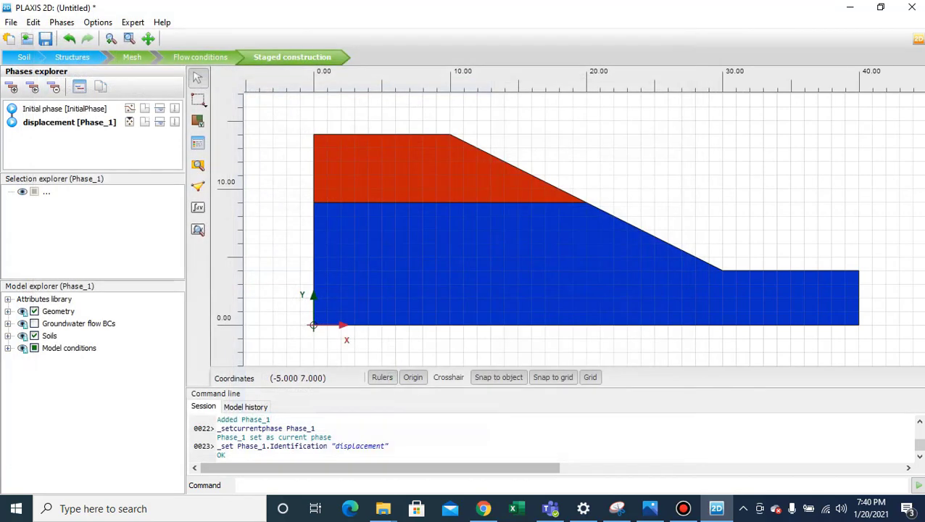
# - Add a second calculation phase starting from the initial phase and name it safety factor
pyautogui.click(65, 108)
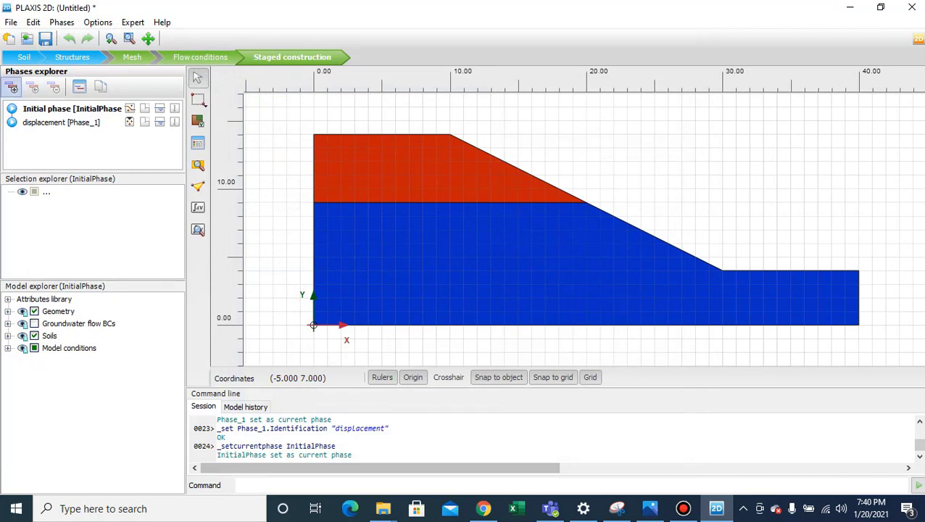
pyautogui.click(11, 87)
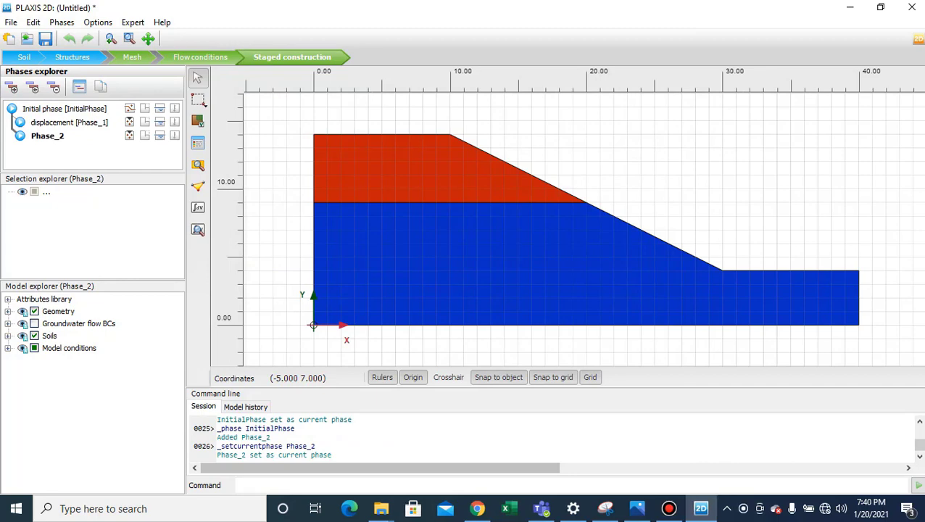
pyautogui.doubleClick(48, 136)
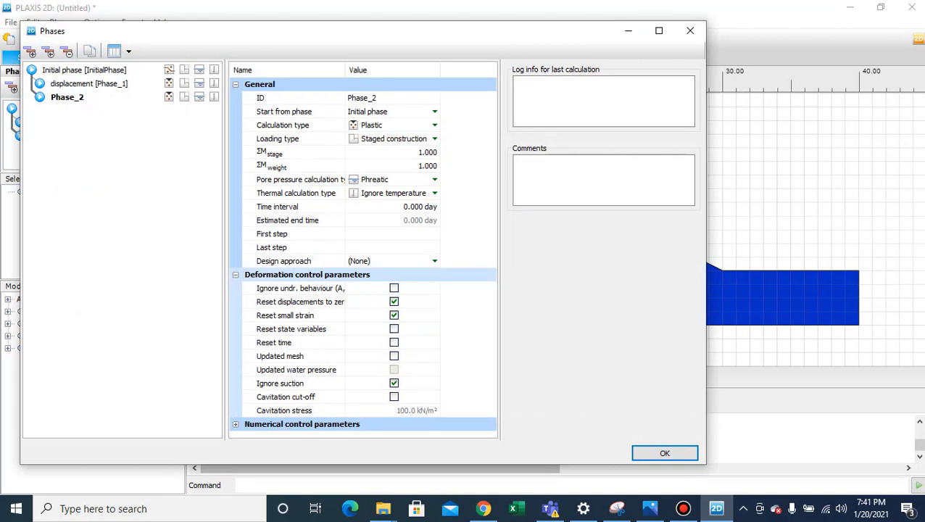
pyautogui.click(392, 97)
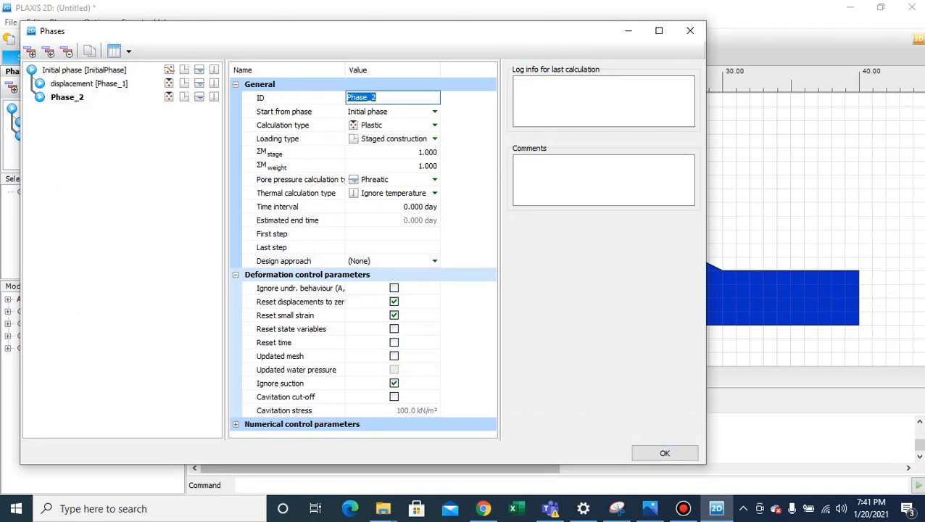
pyautogui.write('safety factor')
# - Set the safety factor phase's calculation type to Safety and accept the phase settings
pyautogui.click(391, 124)
pyautogui.click(435, 125)
pyautogui.press('Down')
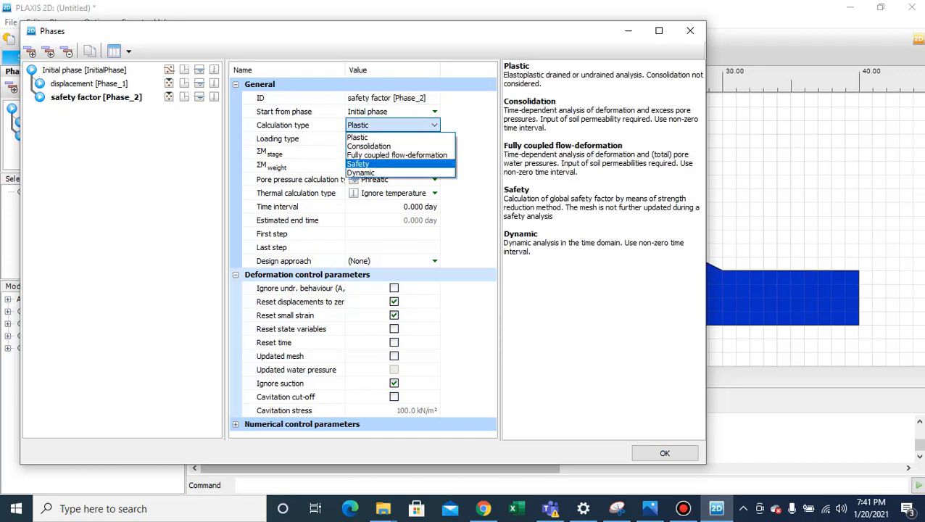
pyautogui.press('Return')
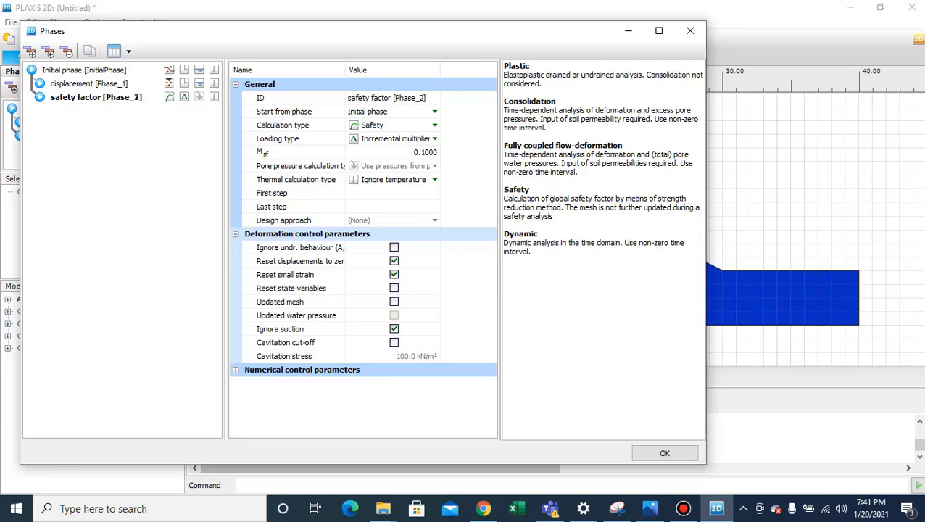
pyautogui.click(665, 453)
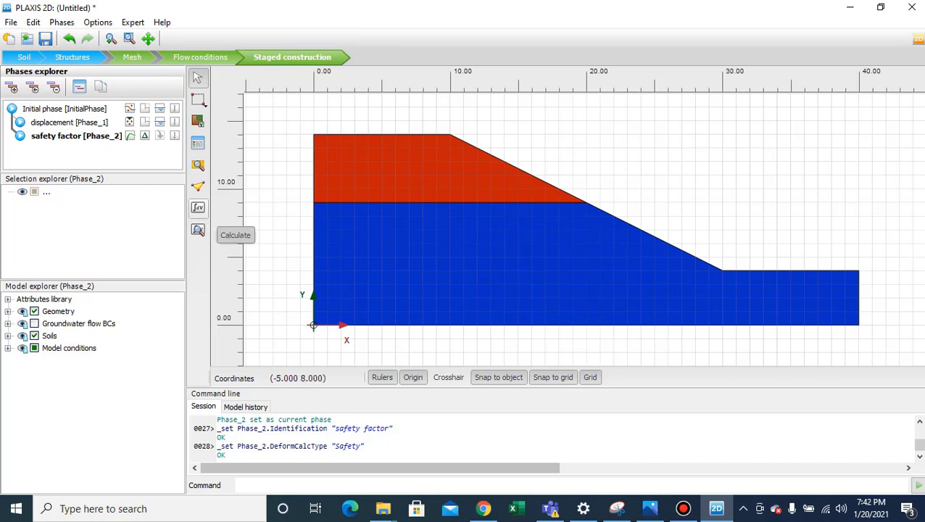
# - Calculate all phases without selecting curve points, and view the safety factor phase's results in PLAXIS Output
pyautogui.click(198, 208)
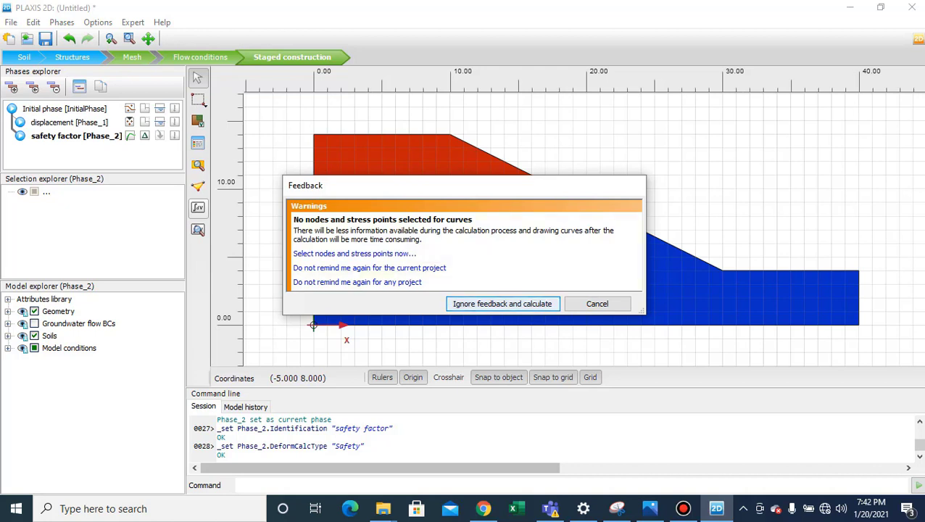
pyautogui.press('Return')
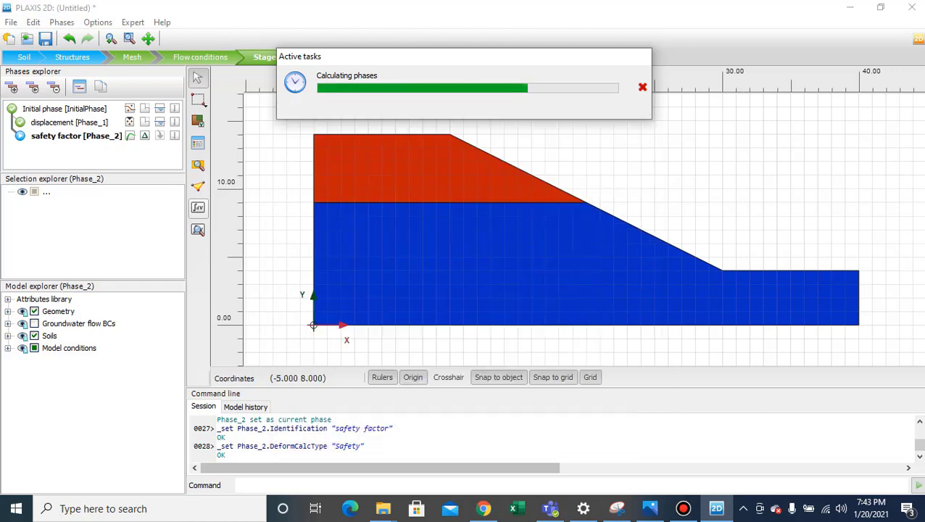
pyautogui.click(198, 230)
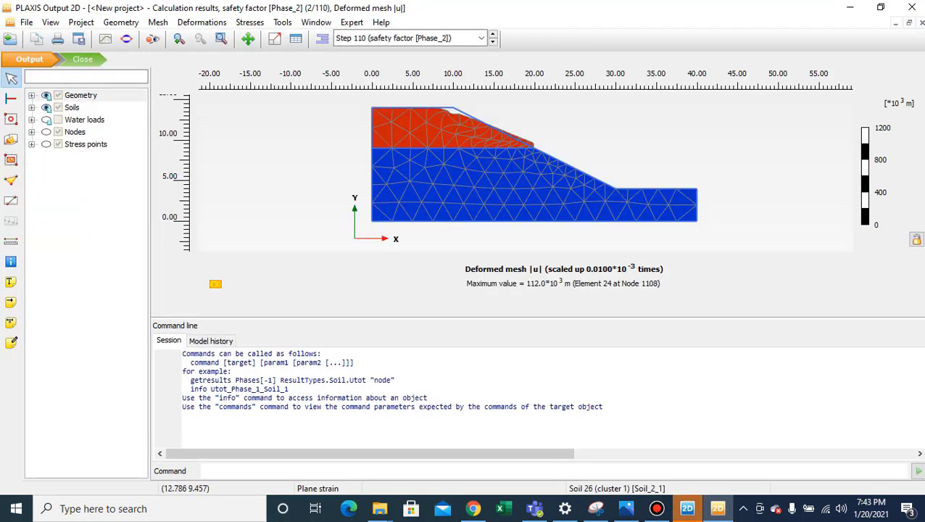
# - Display the total displacements u_x for the safety factor phase
pyautogui.click(201, 22)
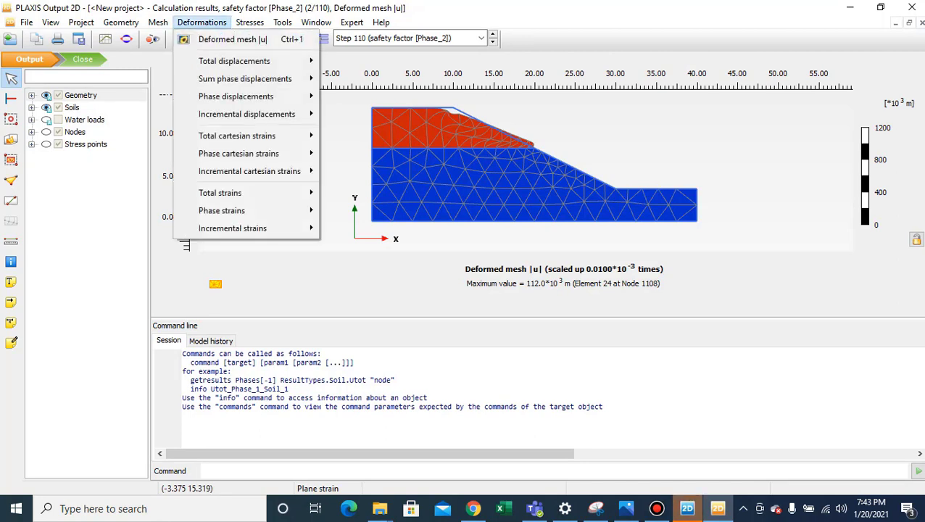
pyautogui.moveTo(233, 60)
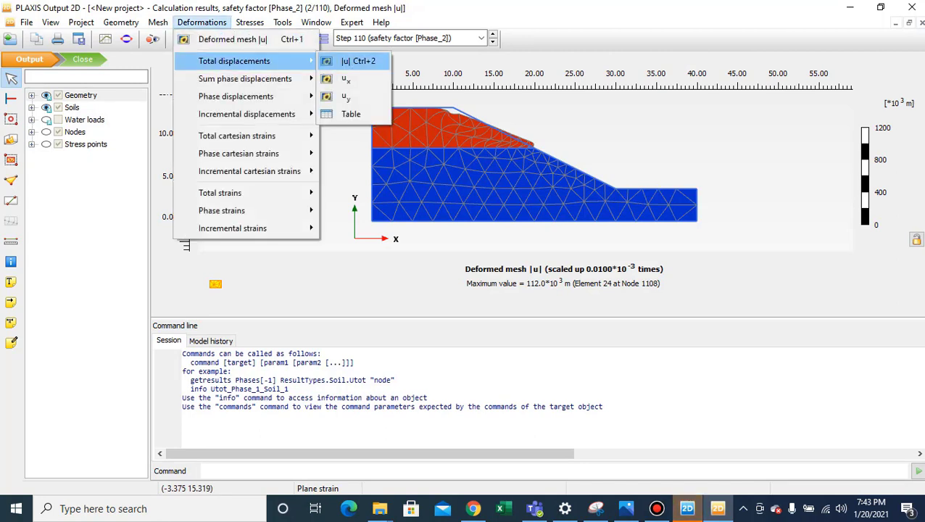
pyautogui.click(345, 79)
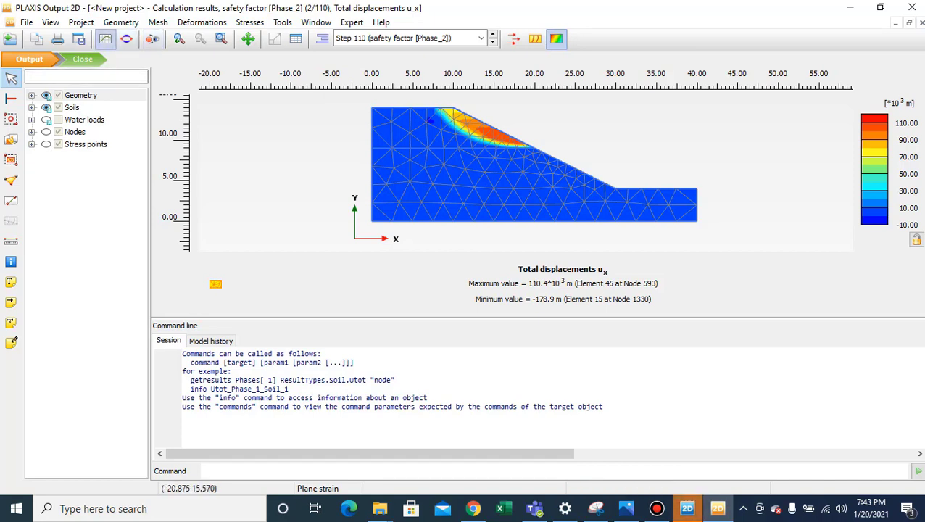
# - Generate a new curve for the project with Step on the X-axis and the multiplier ΣMsf on the Y-axis
pyautogui.click(105, 39)
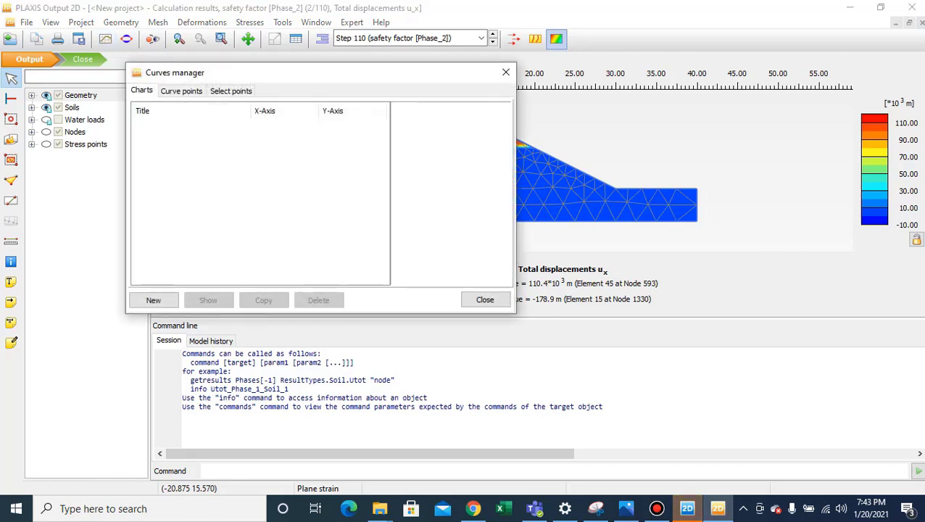
pyautogui.click(153, 299)
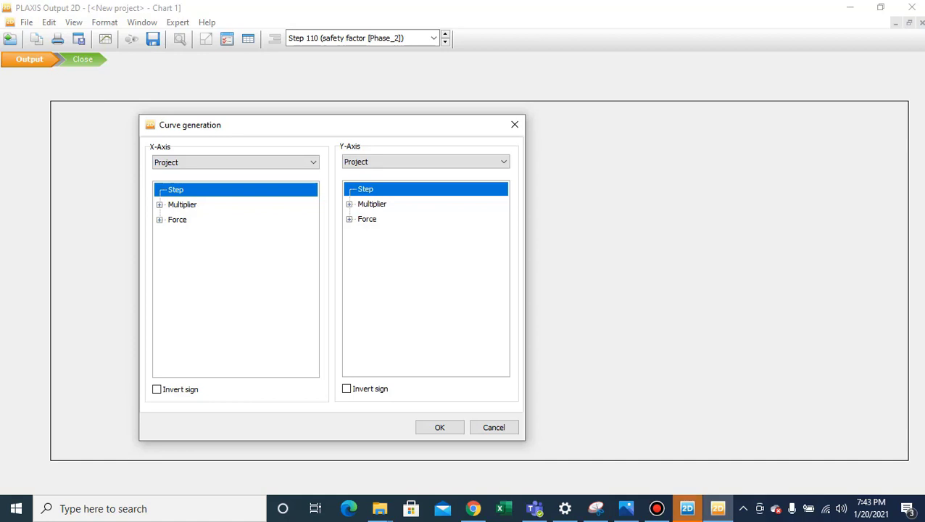
pyautogui.click(371, 203)
pyautogui.click(348, 204)
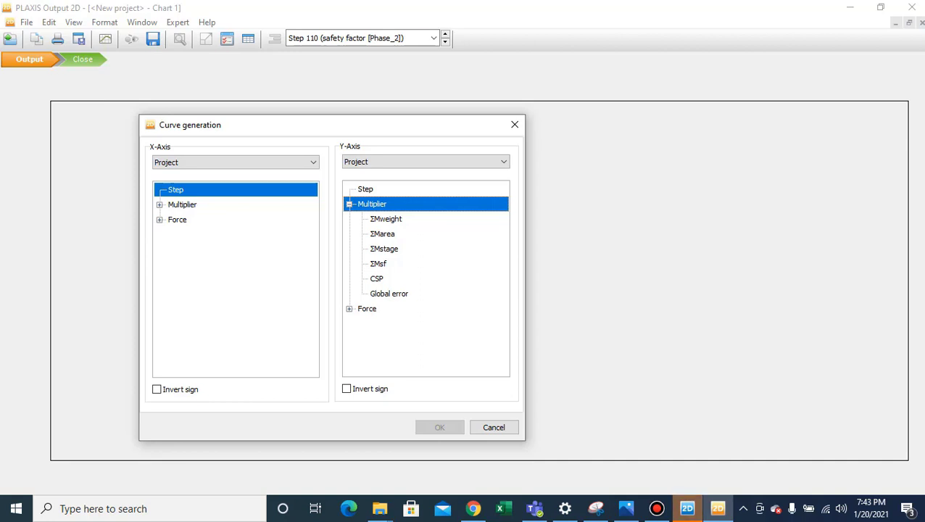
pyautogui.click(379, 264)
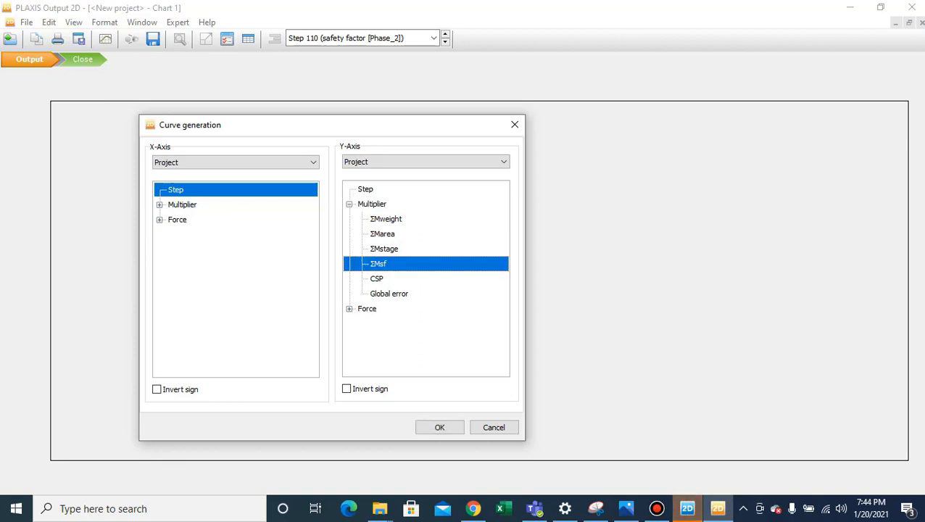
pyautogui.click(440, 427)
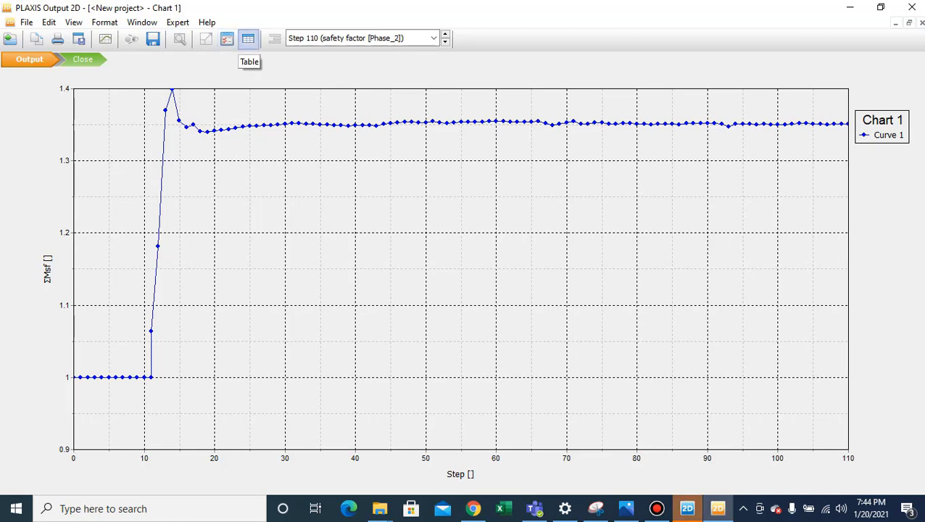
# - Examine the curve's table of points down to the ΣMsf value at the last calculation step, and close the table
pyautogui.click(248, 38)
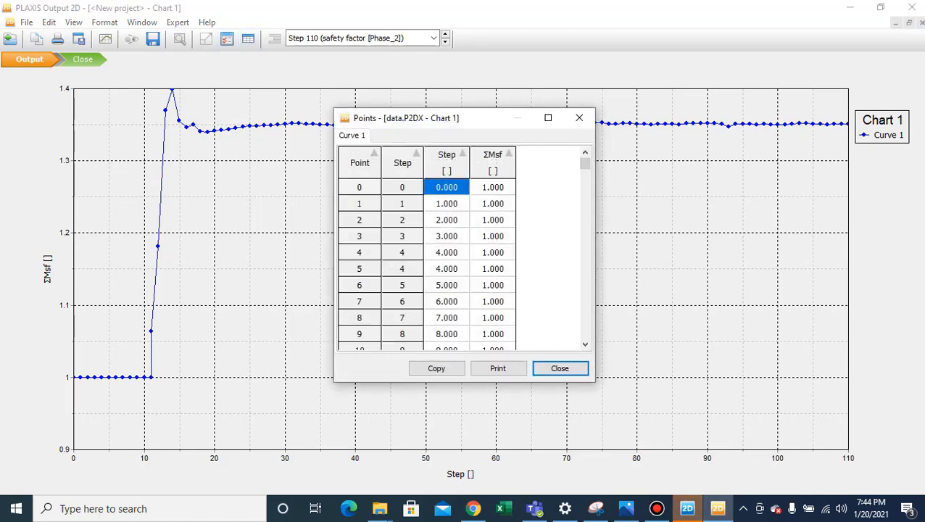
pyautogui.press('Down')
pyautogui.press('Down')
pyautogui.press('Down')
pyautogui.press('Down')
pyautogui.press('Down')
pyautogui.press('Down')
pyautogui.press('Down')
pyautogui.press('Down')
pyautogui.press('Down')
pyautogui.press('Down')
pyautogui.press('Down')
pyautogui.press('Down')
pyautogui.press('Down')
pyautogui.press('Down')
pyautogui.press('Down')
pyautogui.press('Down')
pyautogui.press('Down')
pyautogui.press('Down')
pyautogui.press('Down')
pyautogui.press('Down')
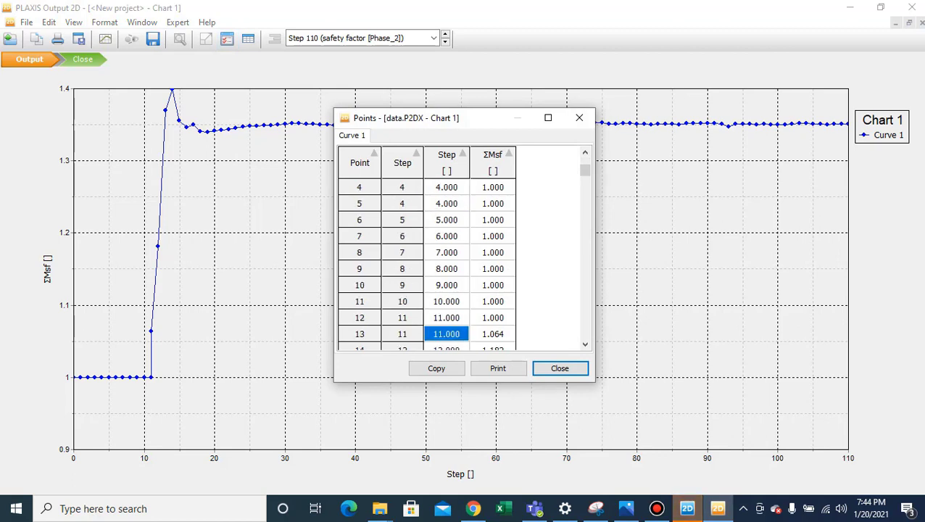
pyautogui.press('Down')
pyautogui.press('Down')
pyautogui.press('Down')
pyautogui.press('Down')
pyautogui.press('Down')
pyautogui.press('Down')
pyautogui.press('Down')
pyautogui.press('Down')
pyautogui.press('Down')
pyautogui.press('Down')
pyautogui.press('Down')
pyautogui.press('Down')
pyautogui.press('Down')
pyautogui.press('Down')
pyautogui.press('Down')
pyautogui.press('Down')
pyautogui.press('Down')
pyautogui.press('Down')
pyautogui.press('Down')
pyautogui.press('Down')
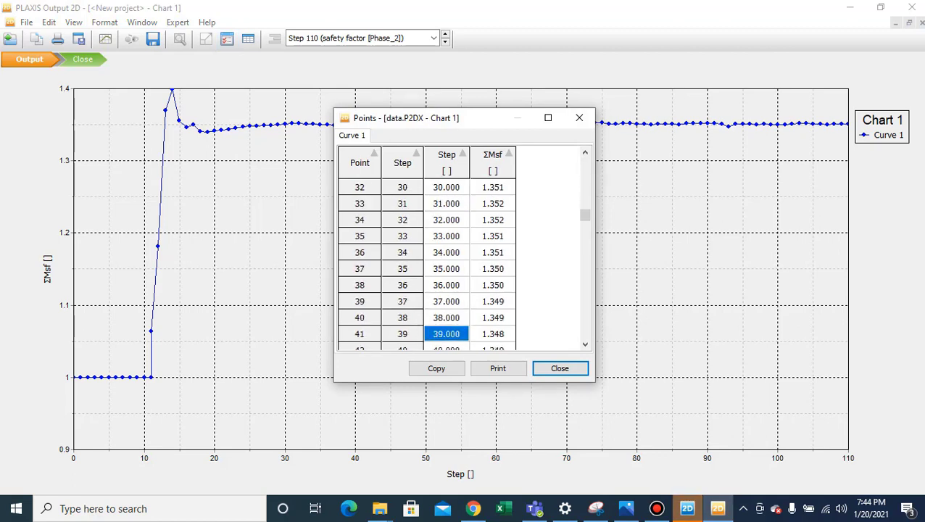
pyautogui.press('Down')
pyautogui.press('Down')
pyautogui.press('Down')
pyautogui.press('Down')
pyautogui.press('Down')
pyautogui.press('Down')
pyautogui.press('Down')
pyautogui.press('Down')
pyautogui.press('Down')
pyautogui.press('Down')
pyautogui.press('Down')
pyautogui.press('Down')
pyautogui.press('Down')
pyautogui.press('Down')
pyautogui.press('Down')
pyautogui.press('Down')
pyautogui.press('Down')
pyautogui.press('Down')
pyautogui.press('Down')
pyautogui.press('Down')
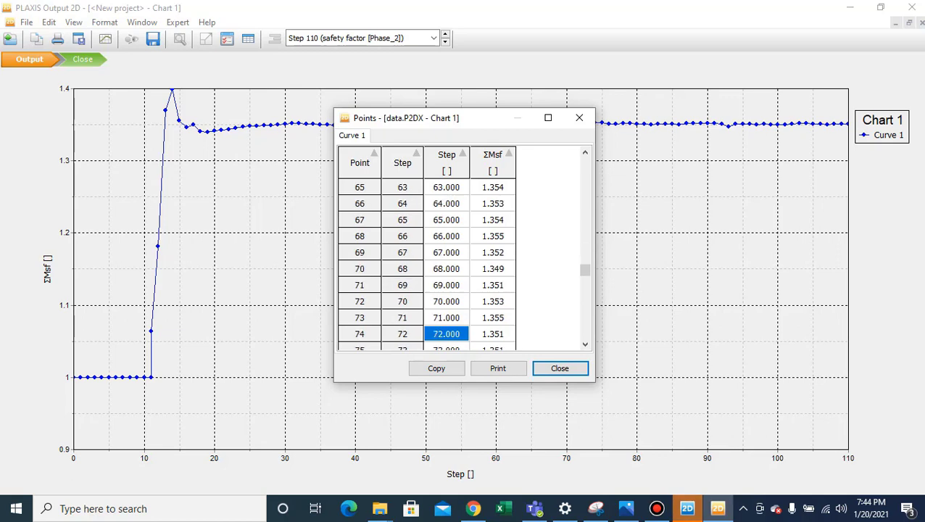
pyautogui.press('Down')
pyautogui.press('Down')
pyautogui.press('Down')
pyautogui.press('Down')
pyautogui.press('Down')
pyautogui.press('Down')
pyautogui.press('Down')
pyautogui.press('Down')
pyautogui.press('Down')
pyautogui.press('Down')
pyautogui.press('Down')
pyautogui.press('Down')
pyautogui.press('Down')
pyautogui.press('Down')
pyautogui.press('Down')
pyautogui.press('Down')
pyautogui.press('Down')
pyautogui.press('Down')
pyautogui.press('Down')
pyautogui.press('Down')
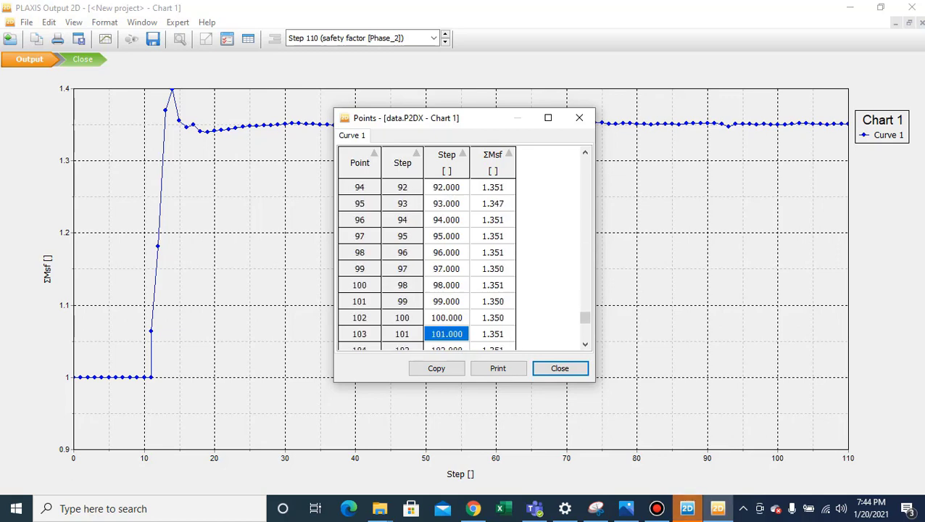
pyautogui.press('Down')
pyautogui.press('Down')
pyautogui.press('Down')
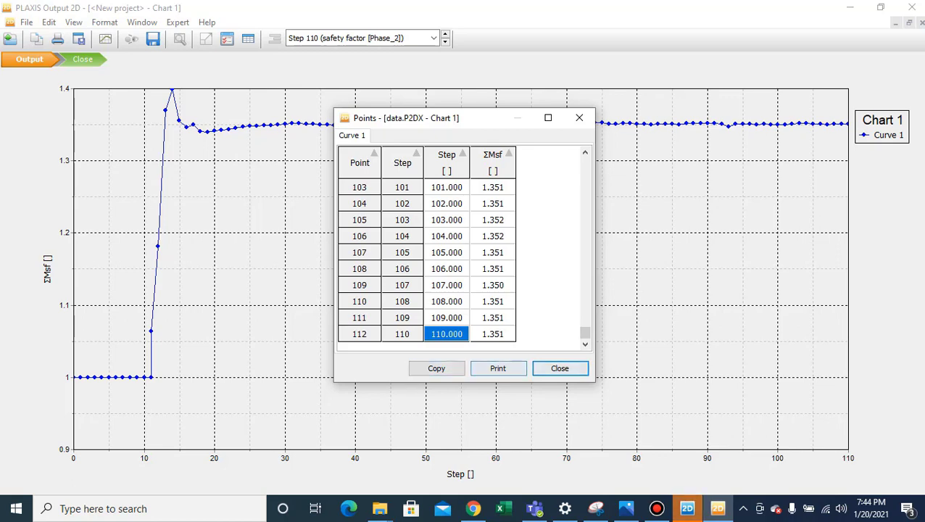
pyautogui.click(560, 369)
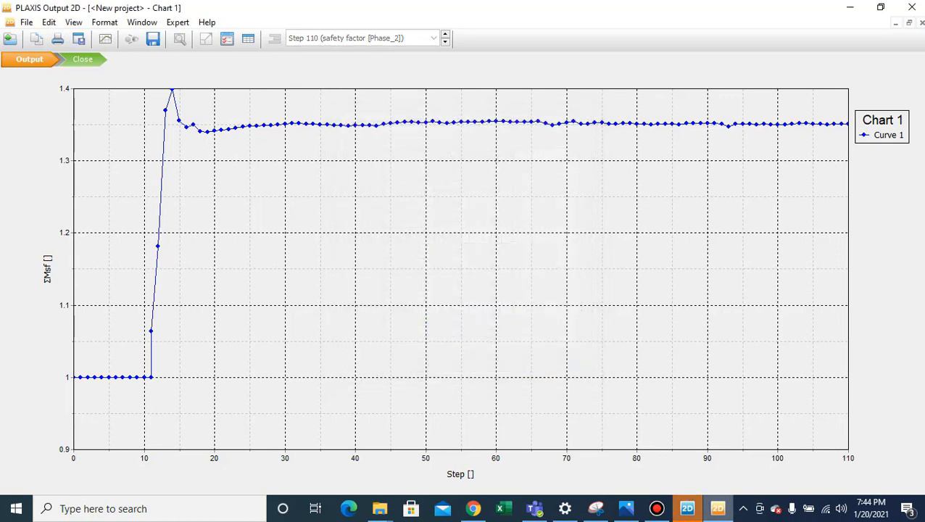
# - Close the output results with the ΣMsf chart, discarding the chart without saving it
pyautogui.click(688, 509)
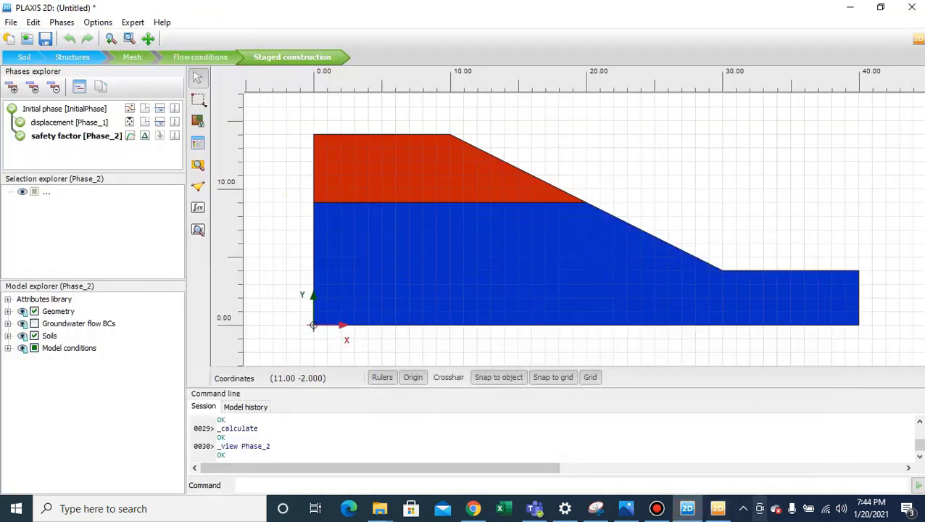
pyautogui.hotkey('alt', 'Tab')
pyautogui.hotkey('alt', 'Tab')
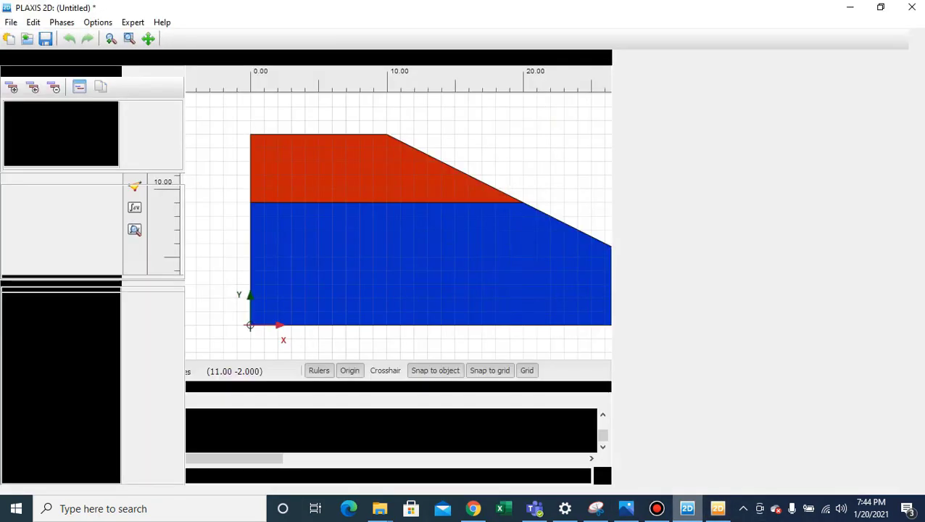
pyautogui.hotkey('alt', 'Tab')
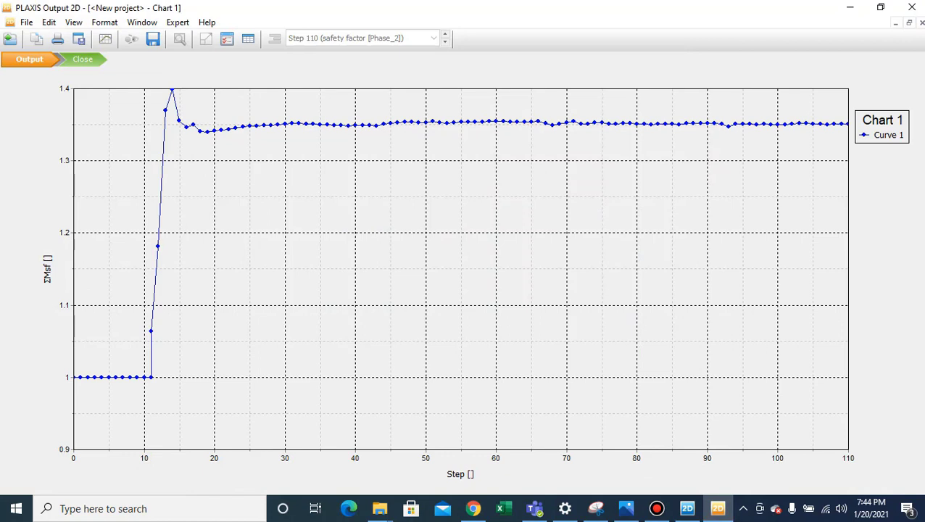
pyautogui.click(82, 59)
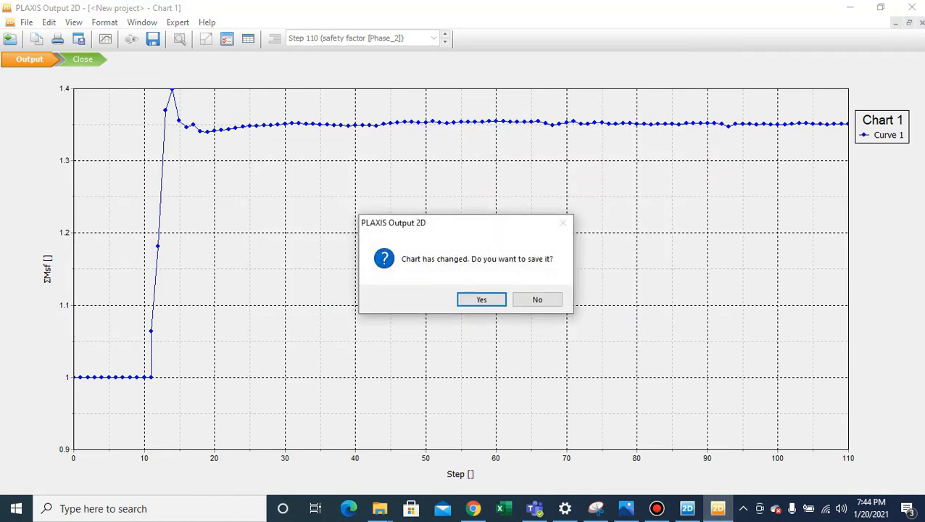
pyautogui.click(537, 299)
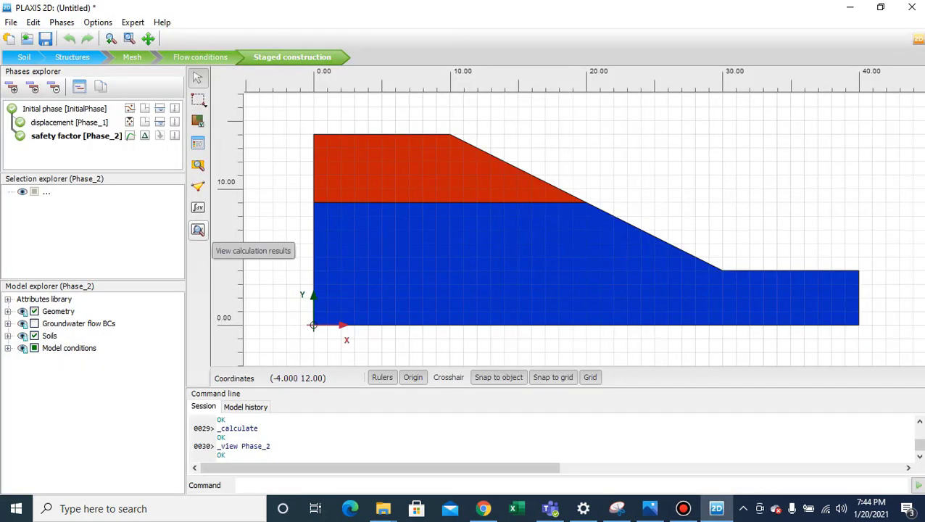
# - Reopen the safety factor phase's calculation results in PLAXIS Output and display the total displacements u_x
pyautogui.click(198, 231)
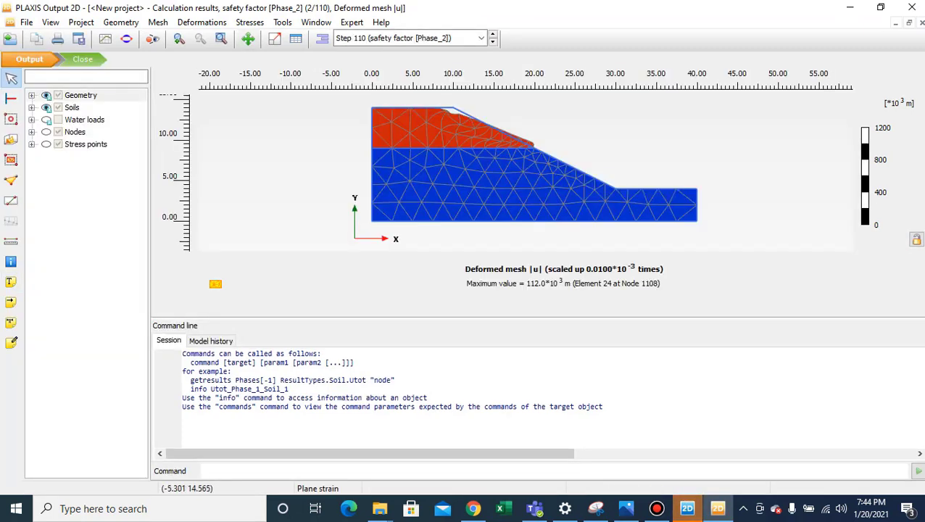
pyautogui.click(202, 21)
pyautogui.moveTo(235, 61)
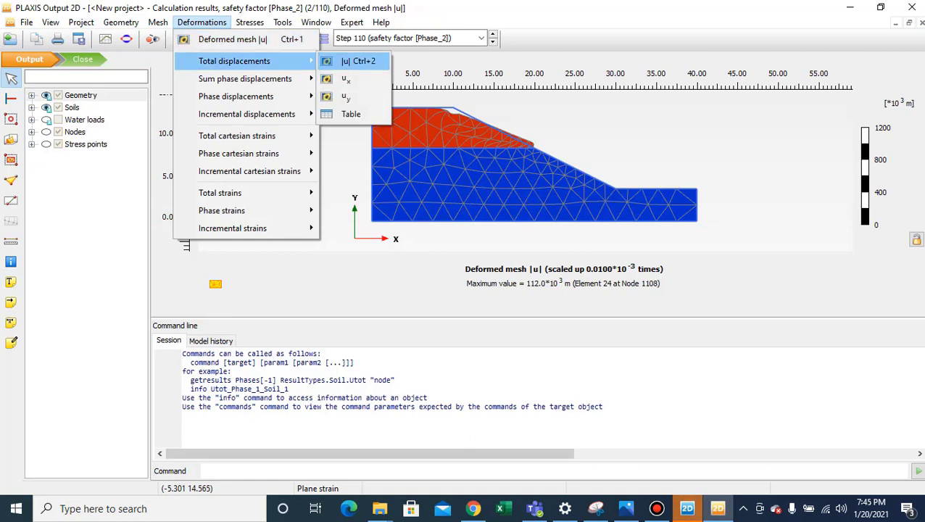
pyautogui.click(346, 79)
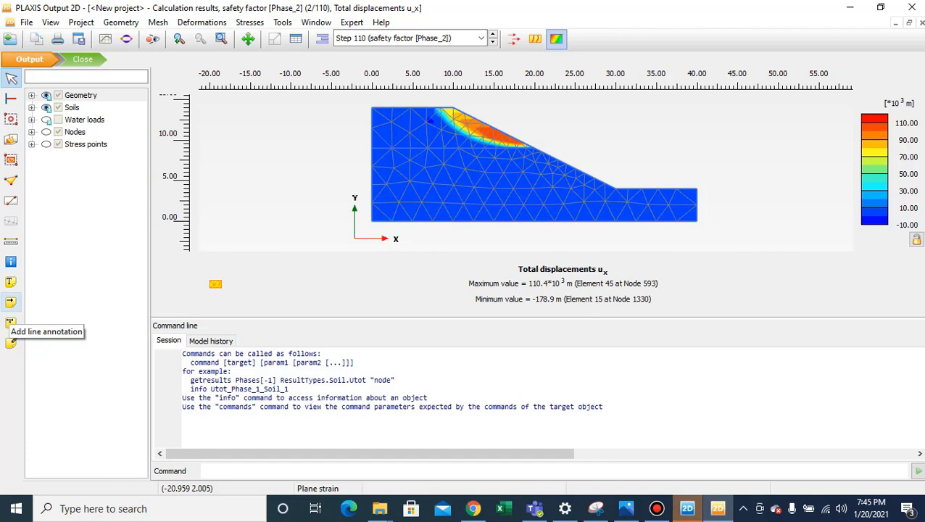
# - Add a text annotation with the caption "FoS = 1.35" beside the slope face, keeping the Project scope
pyautogui.click(11, 282)
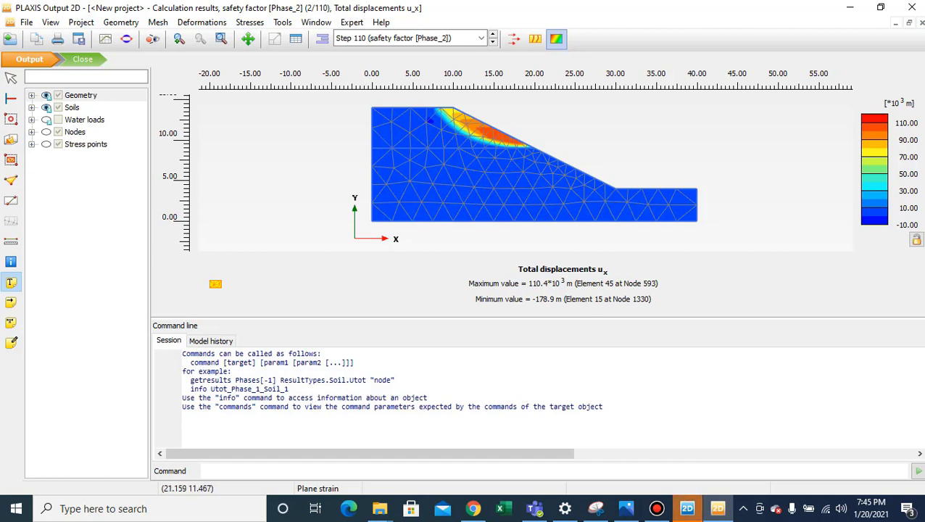
pyautogui.click(561, 133)
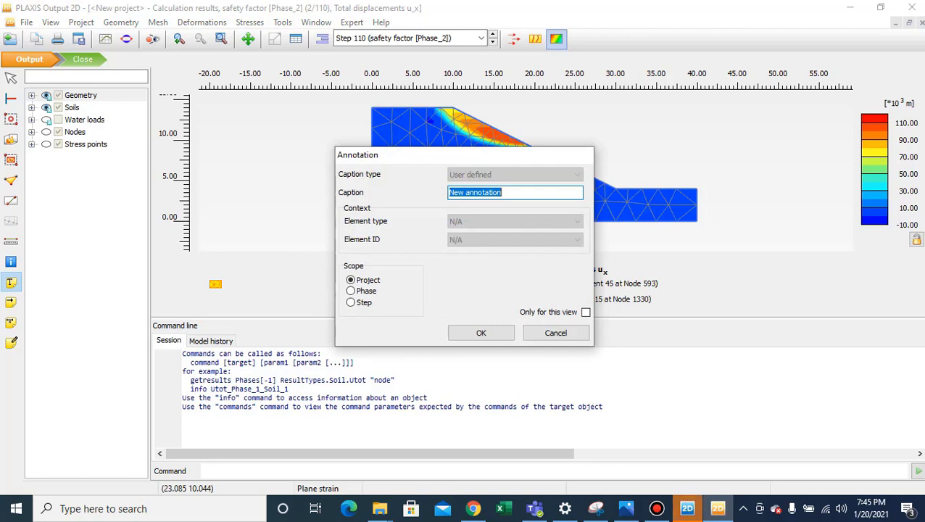
pyautogui.write('F')
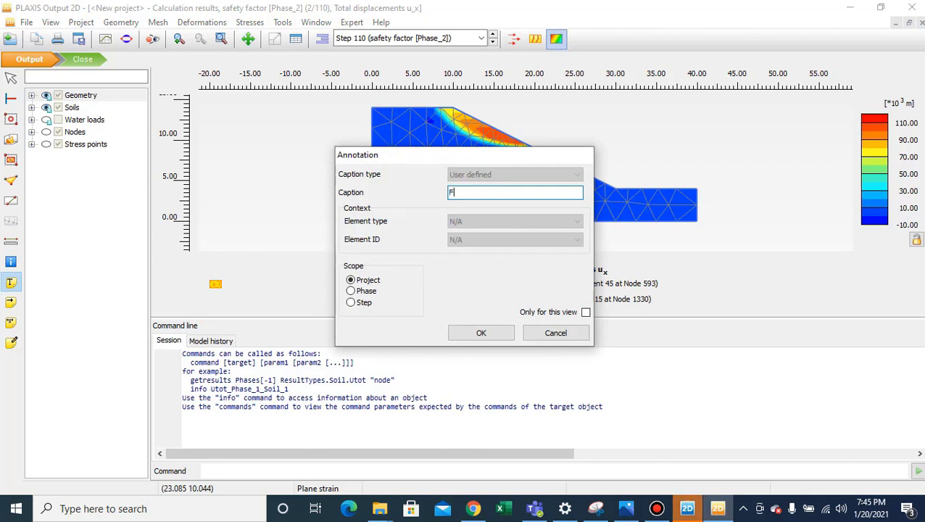
pyautogui.write('oS')
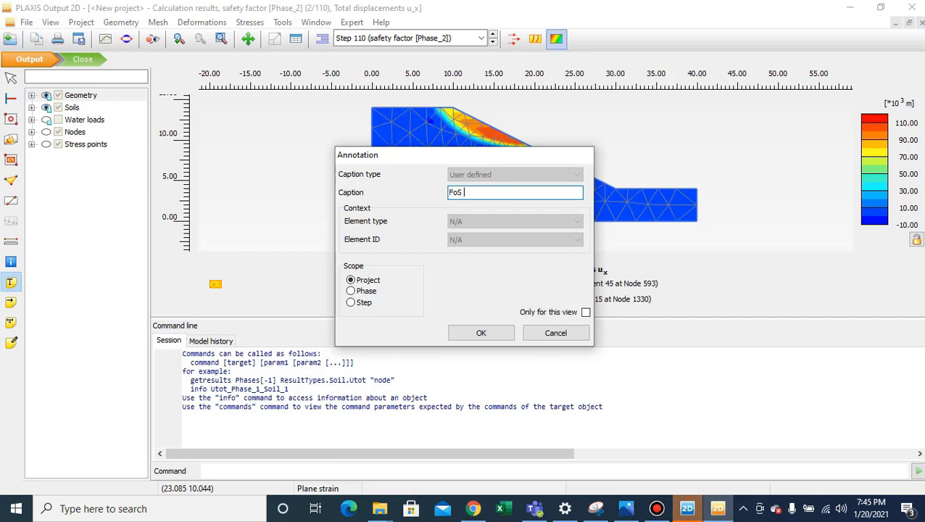
pyautogui.write(' = 1.35')
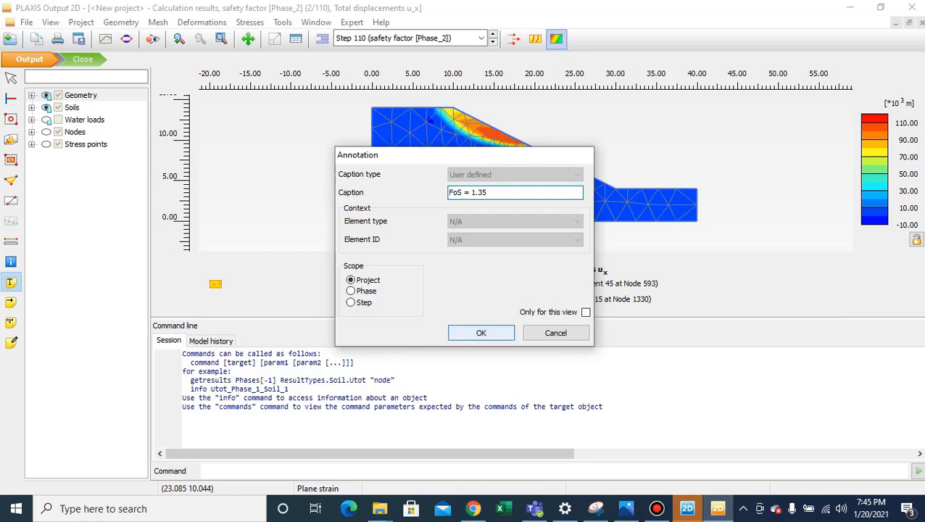
pyautogui.press('Return')
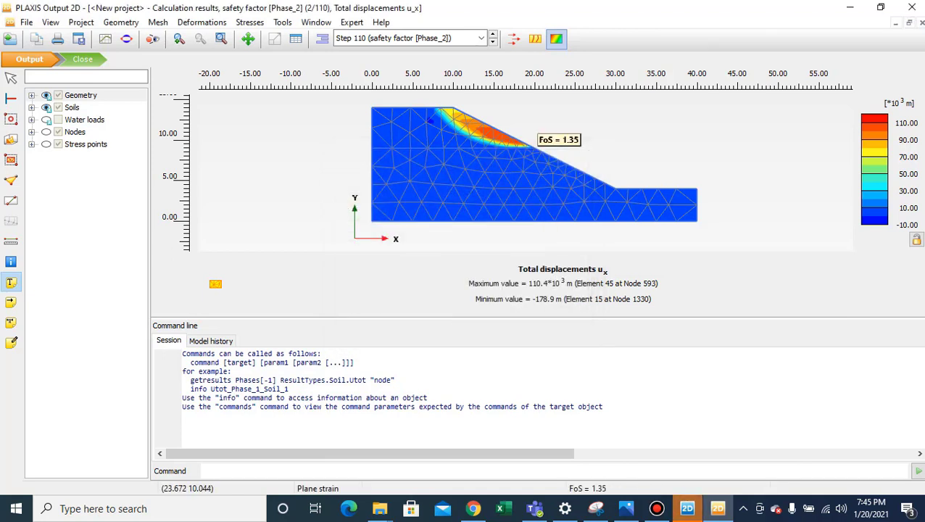